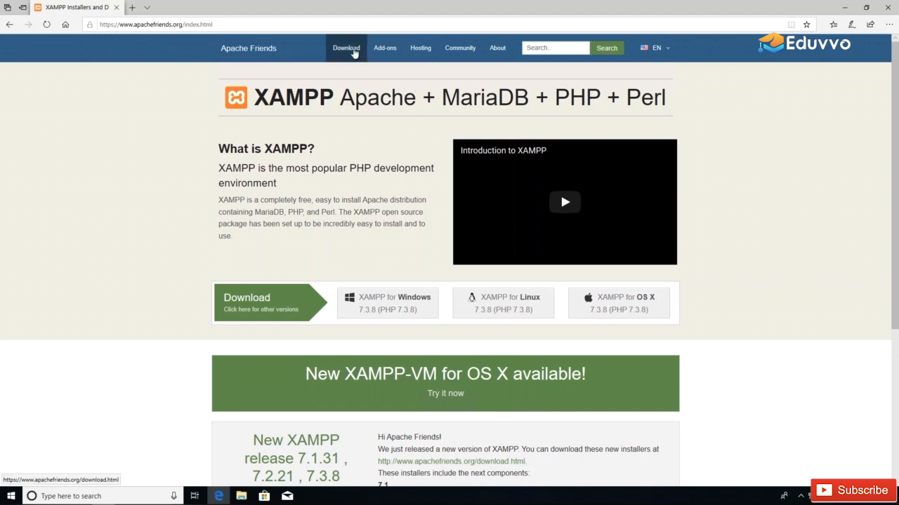
# Step: Download the 64-bit XAMPP 7.1.31 installer for Windows from the Apache Friends download page
pyautogui.click(349, 50)
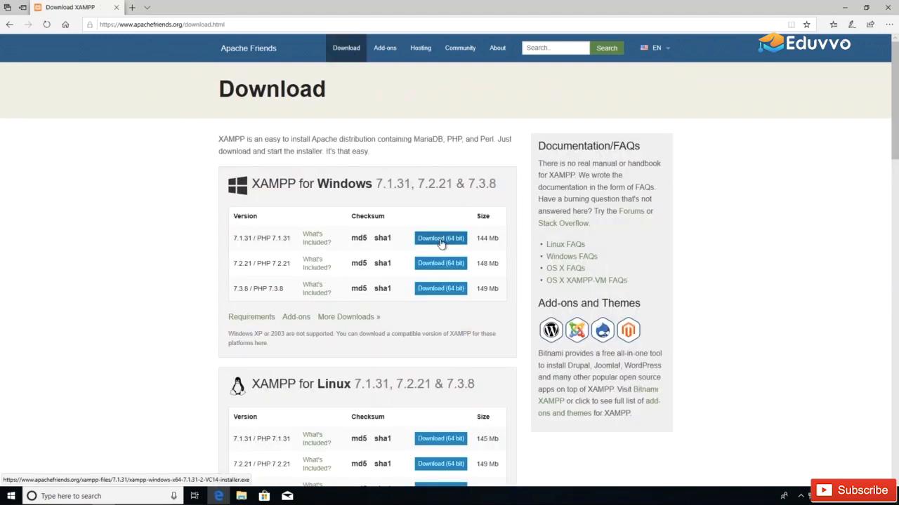
pyautogui.click(441, 240)
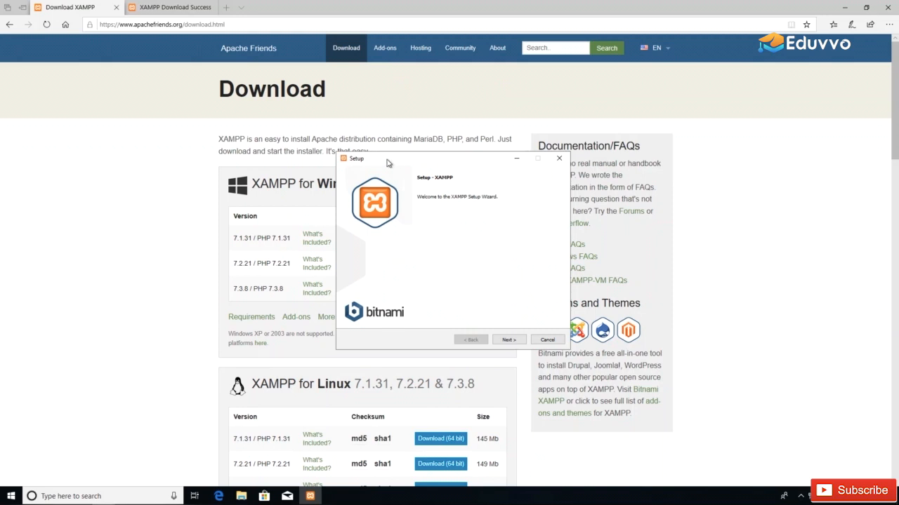
# Step: Go through the XAMPP setup options, keeping all components, the installation folder C:\xampp and the Bitnami information option
pyautogui.click(507, 341)
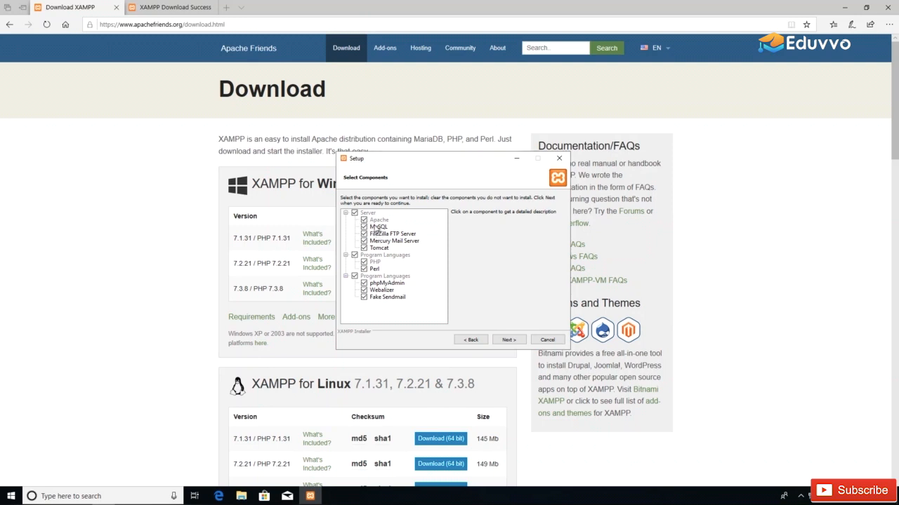
pyautogui.click(509, 340)
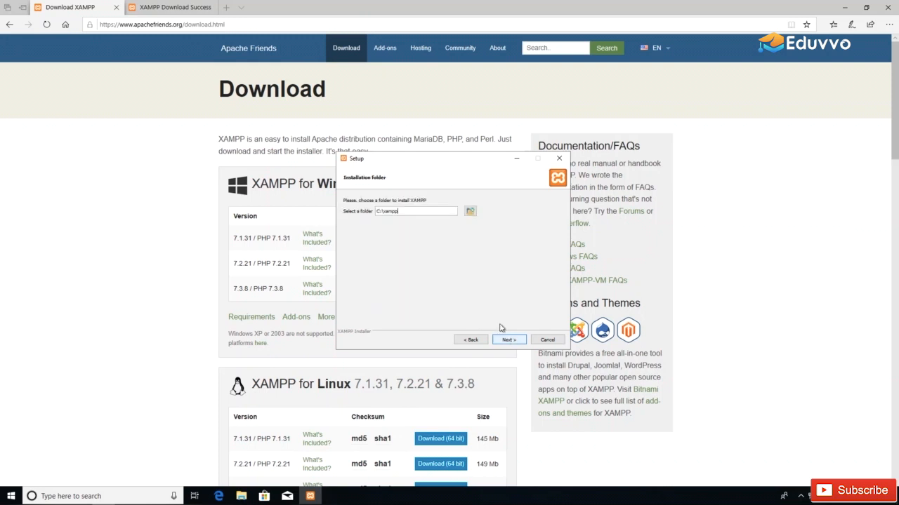
pyautogui.moveTo(404, 210); pyautogui.dragTo(367, 214)
pyautogui.click(403, 213)
pyautogui.moveTo(398, 212); pyautogui.dragTo(372, 212)
pyautogui.click(509, 340)
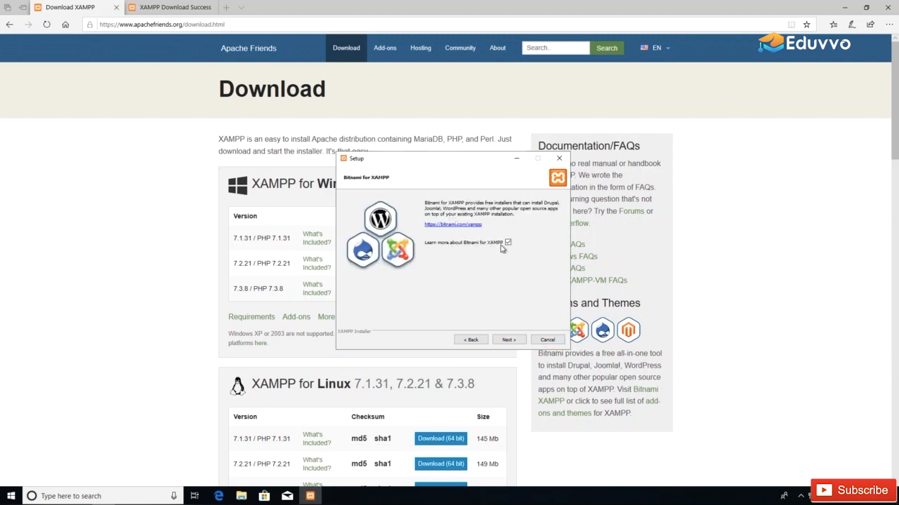
pyautogui.click(509, 340)
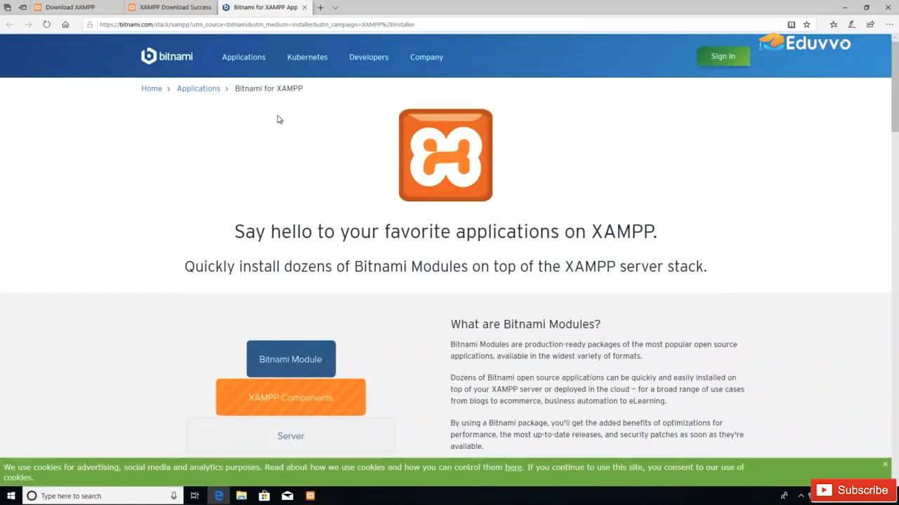
# Step: Return to the XAMPP setup, complete the installation and launch the Control Panel with English as its language
pyautogui.scroll(-7, 534, 321)
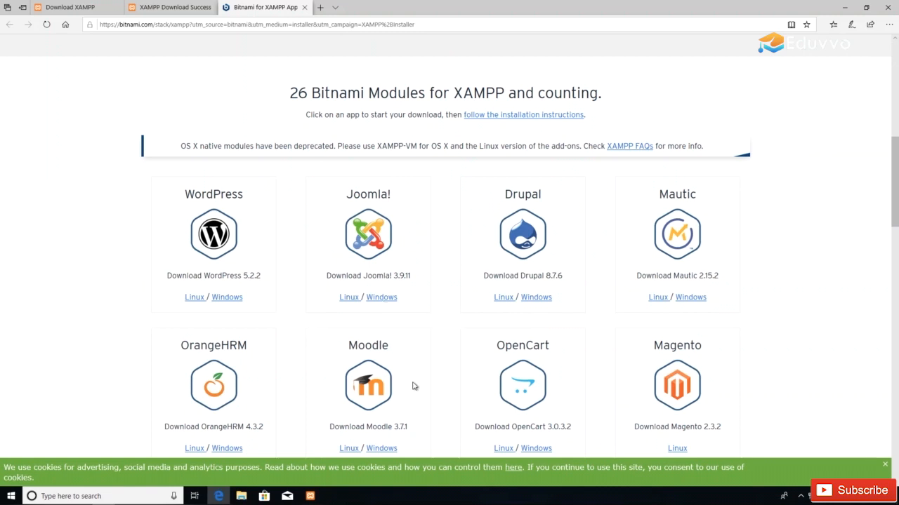
pyautogui.scroll(-5, 258, 322)
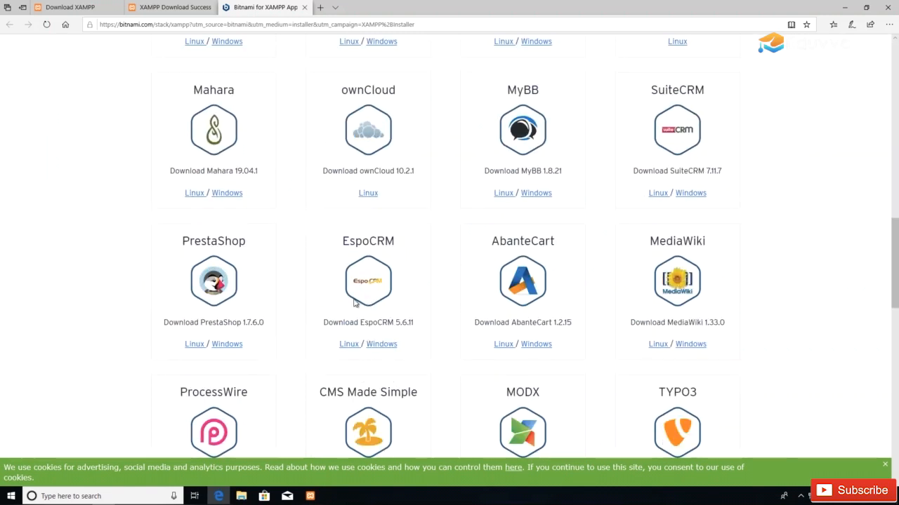
pyautogui.scroll(5, 425, 330)
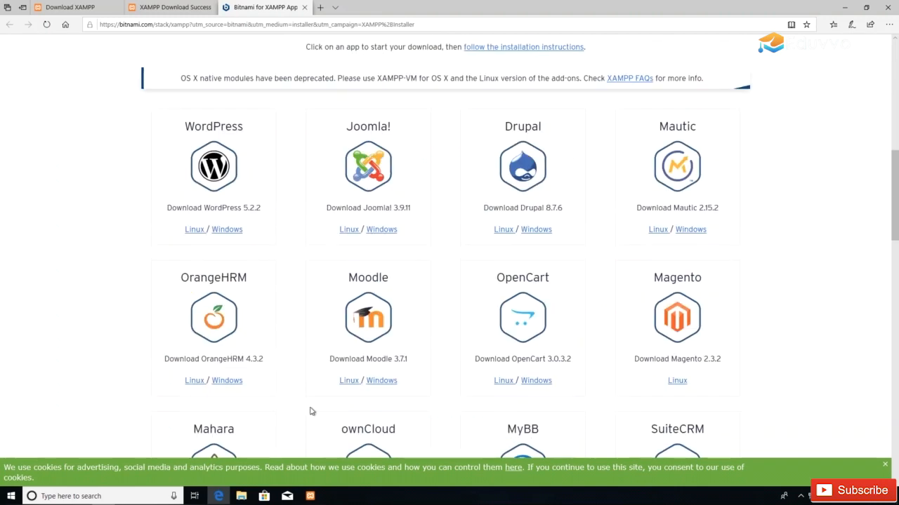
pyautogui.click(311, 496)
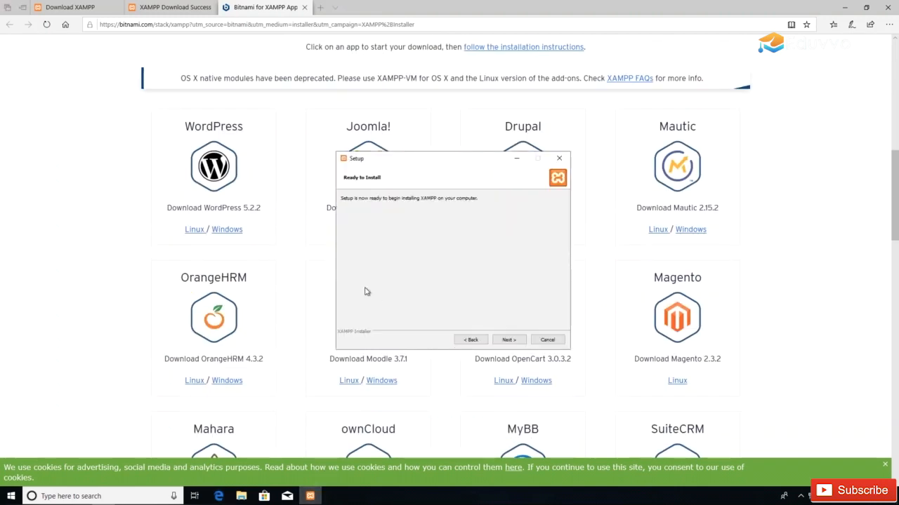
pyautogui.click(509, 339)
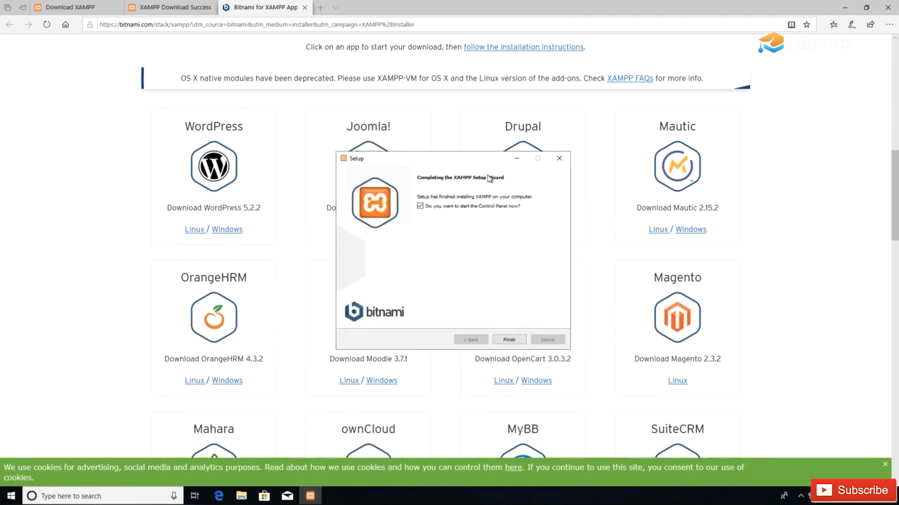
pyautogui.click(510, 341)
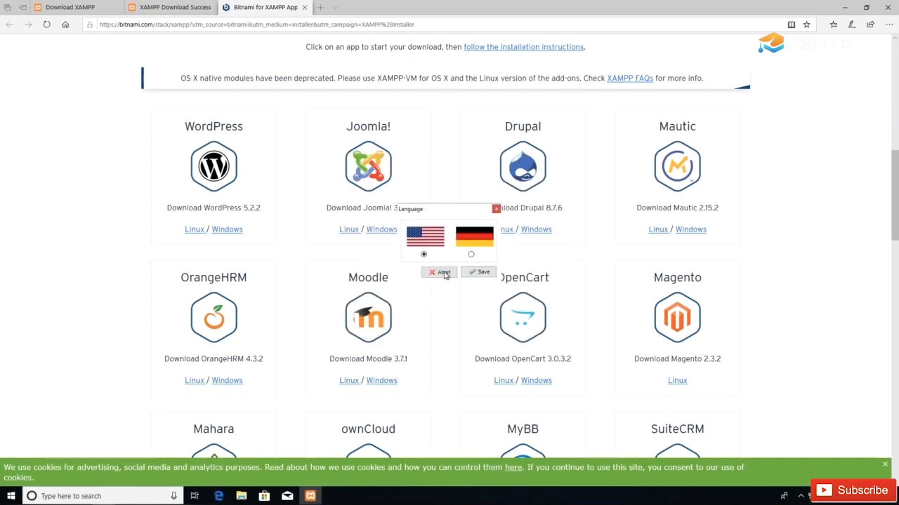
pyautogui.click(482, 273)
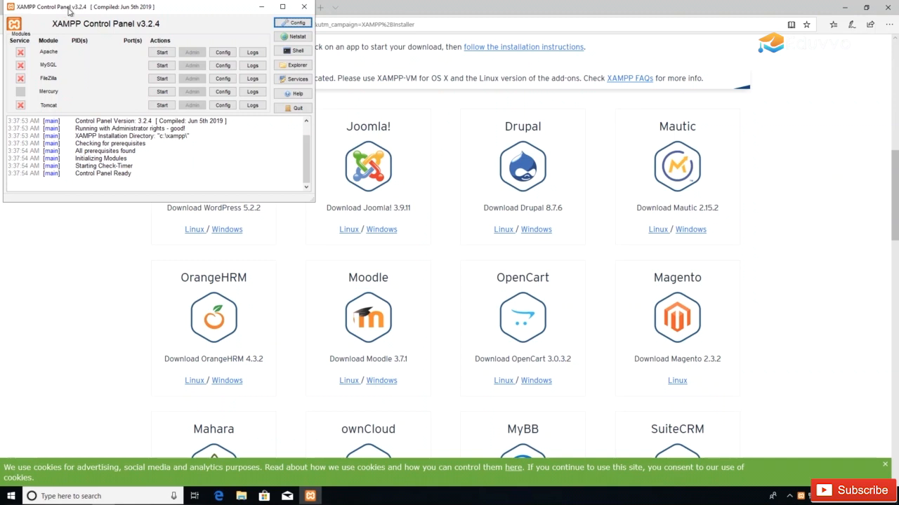
# Step: Start the Apache module and allow Apache HTTP Server through the firewall on public networks
pyautogui.moveTo(61, 10); pyautogui.dragTo(201, 67)
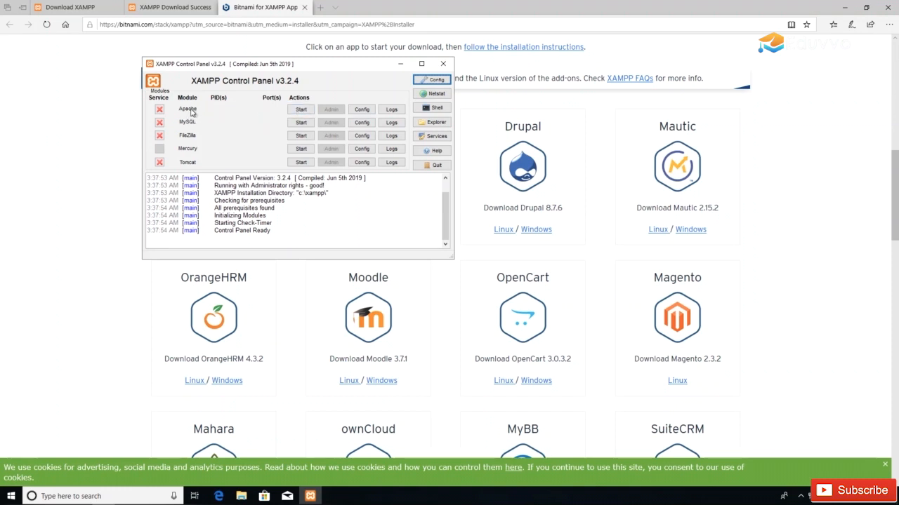
pyautogui.click(301, 110)
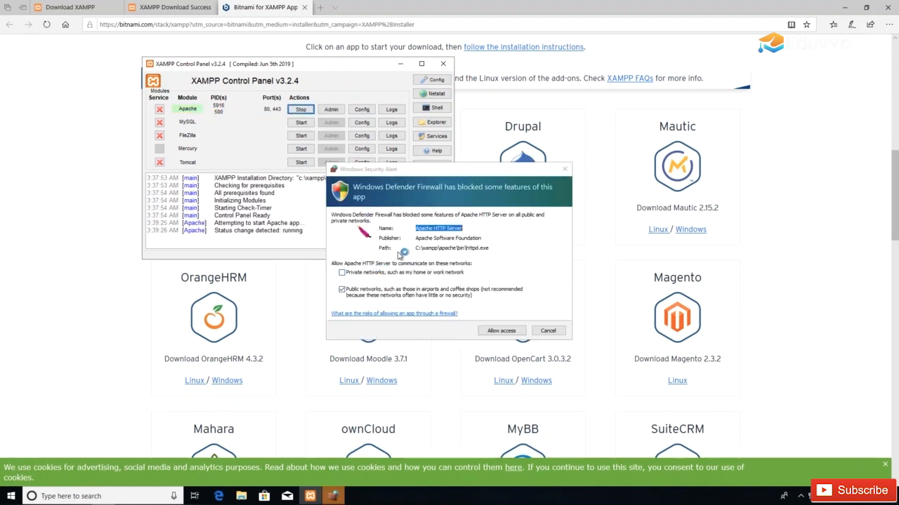
pyautogui.click(506, 331)
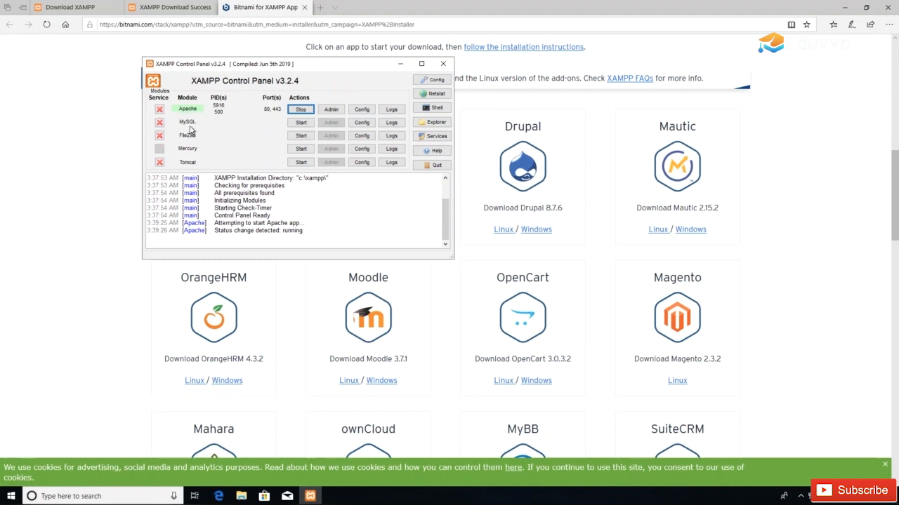
# Step: Start the MySQL module and allow mysqld through the firewall on public networks
pyautogui.click(301, 122)
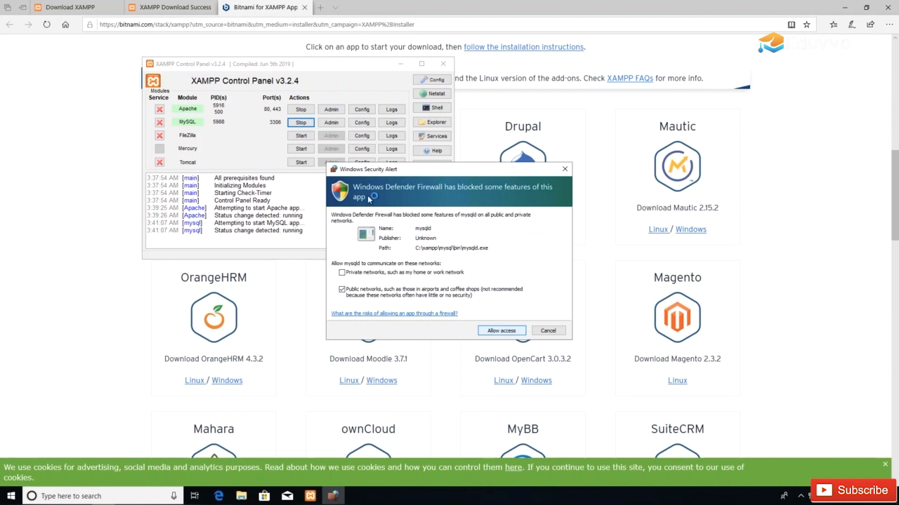
pyautogui.press('Return')
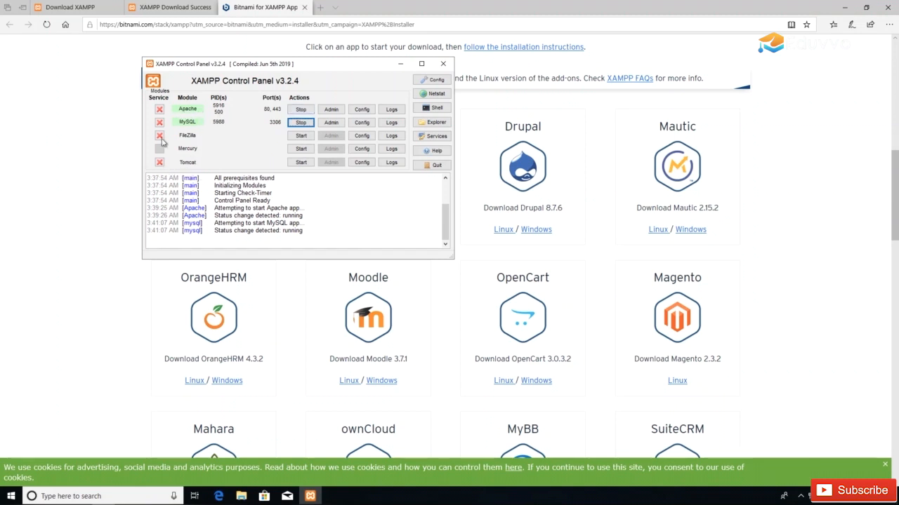
pyautogui.click(303, 215)
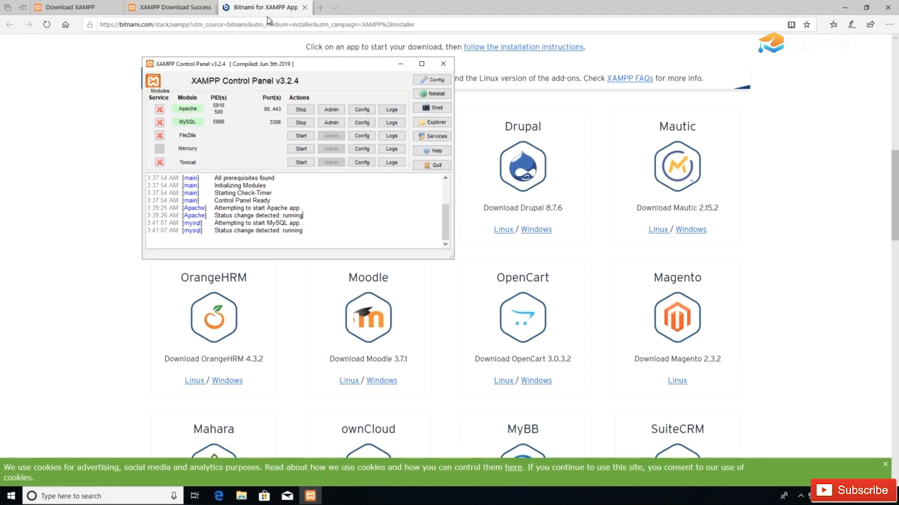
# Step: Open the local server's start page at localhost in a new browser tab
pyautogui.click(320, 10)
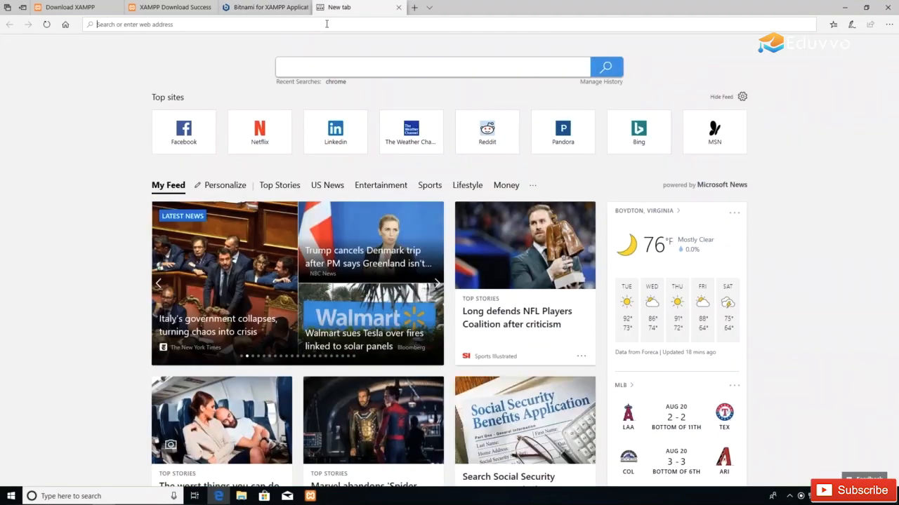
pyautogui.write('localhost/')
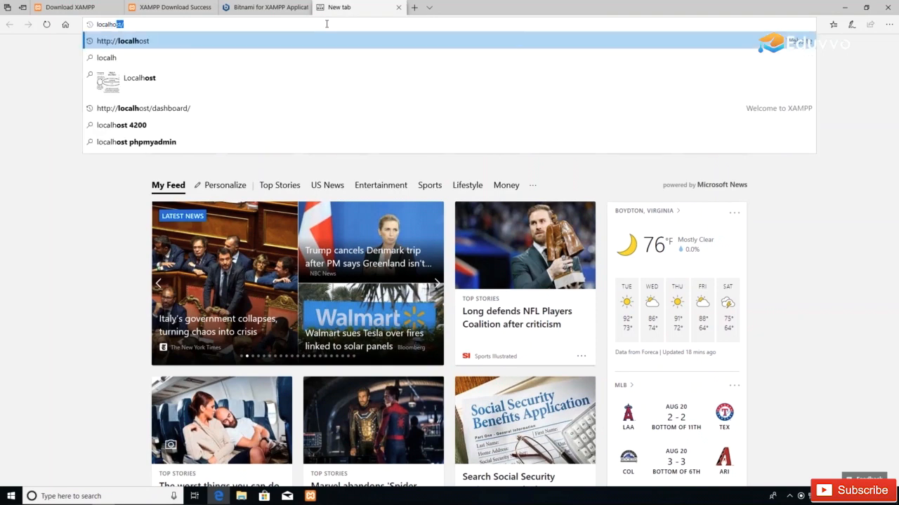
pyautogui.press('Return')
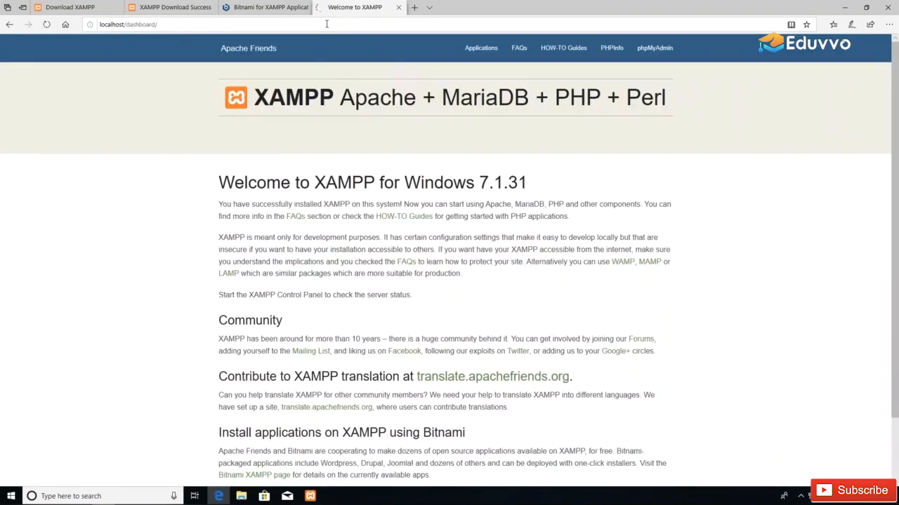
# Step: Examine the XAMPP welcome page and check the status of Apache and MySQL in the XAMPP Control Panel
pyautogui.doubleClick(111, 24)
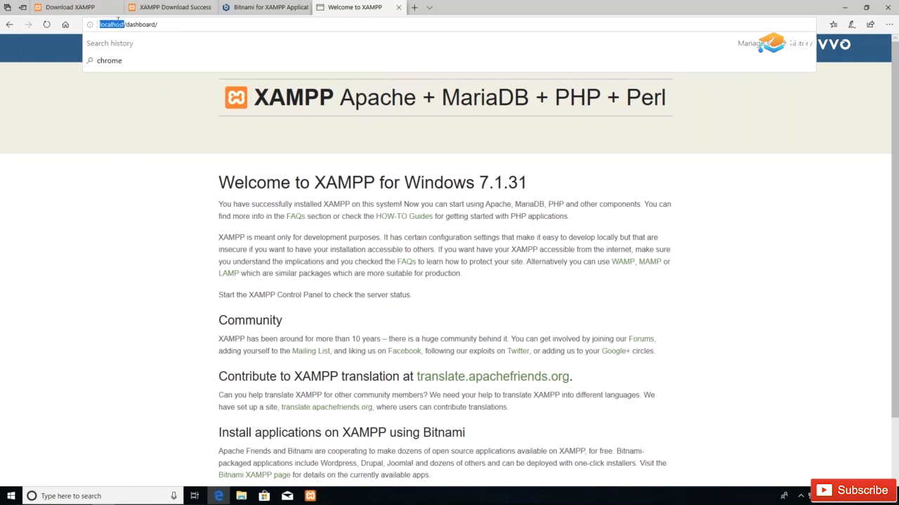
pyautogui.click(309, 497)
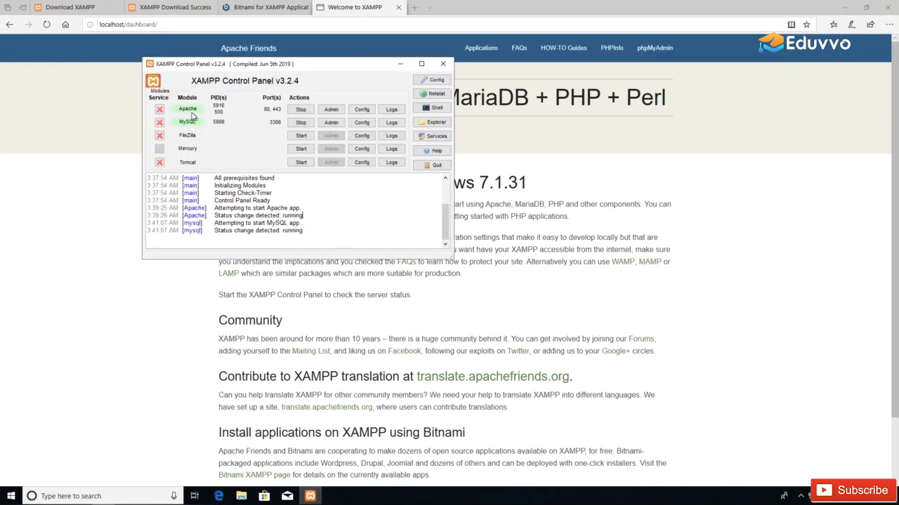
pyautogui.hotkey('alt', 'Tab')
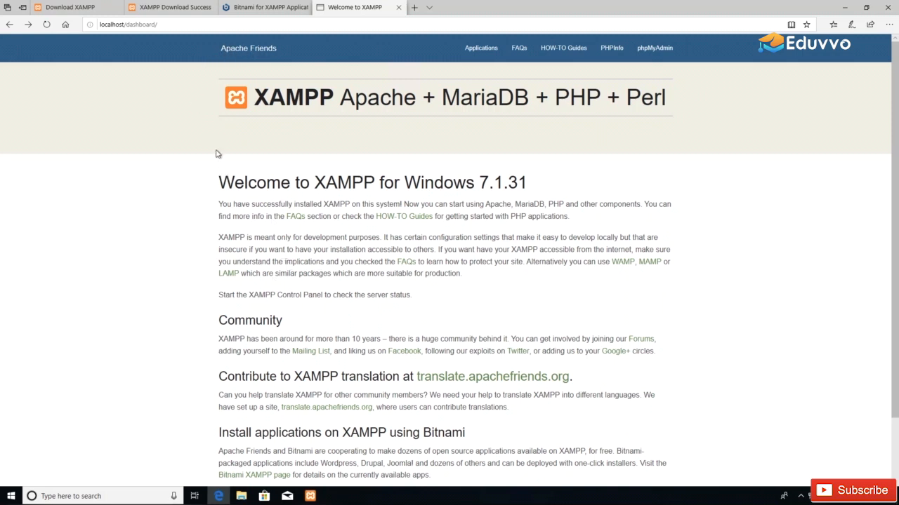
pyautogui.scroll(-2, 307, 291)
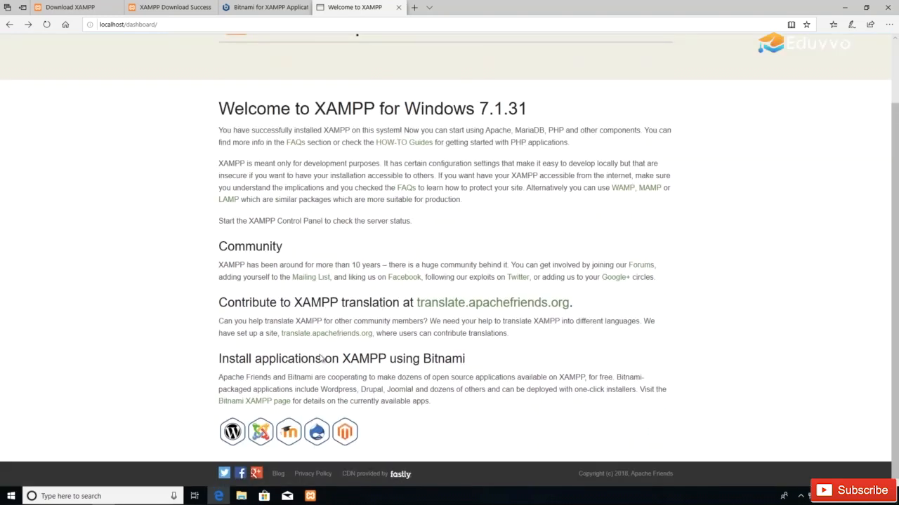
pyautogui.scroll(2, 297, 288)
pyautogui.scroll(-2, 311, 293)
pyautogui.scroll(1, 458, 257)
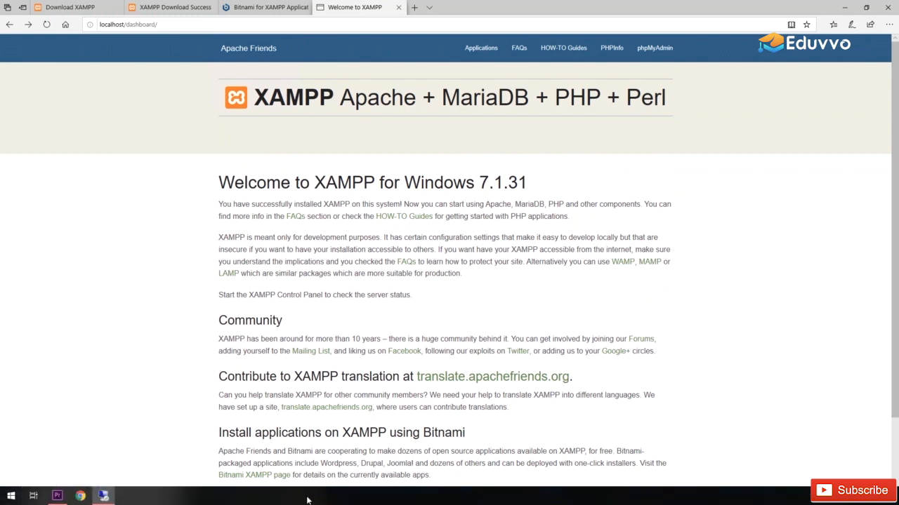
pyautogui.moveTo(309, 496)
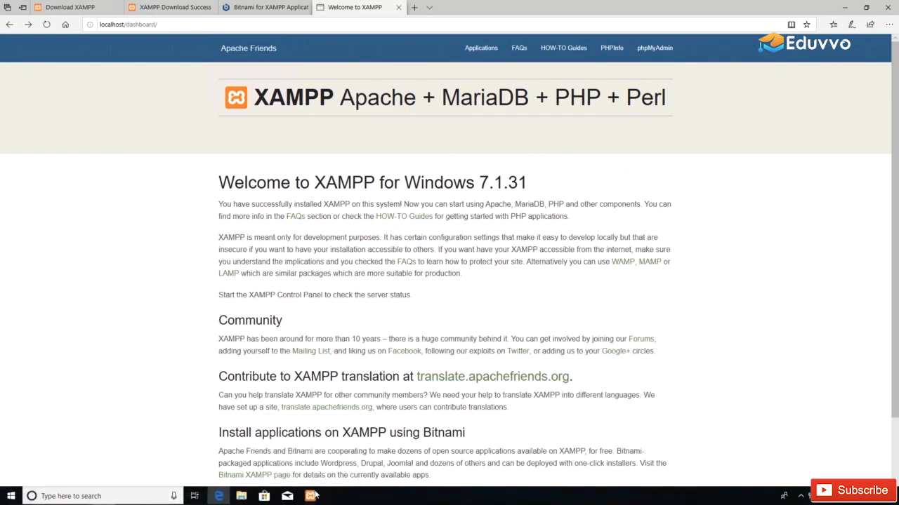
pyautogui.click(312, 495)
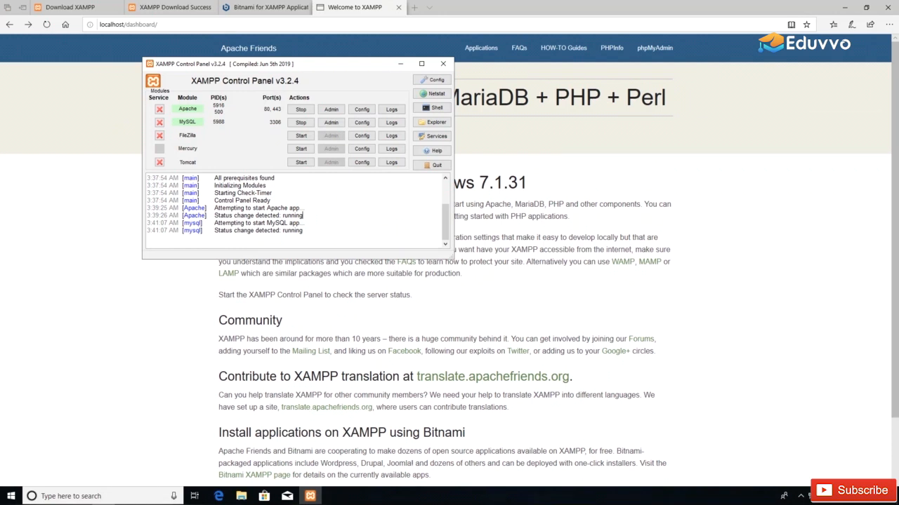
pyautogui.click(613, 146)
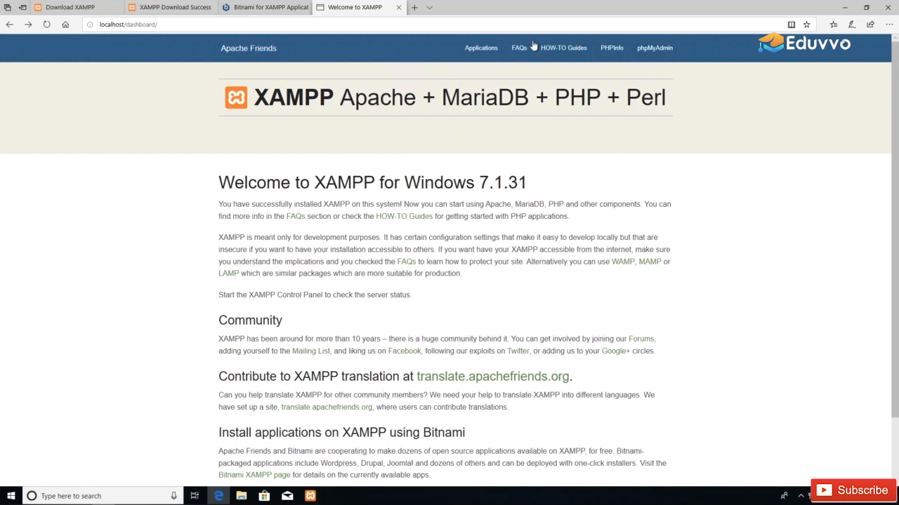
# Step: Open the PHPInfo and phpMyAdmin pages from the XAMPP dashboard
pyautogui.click(608, 50)
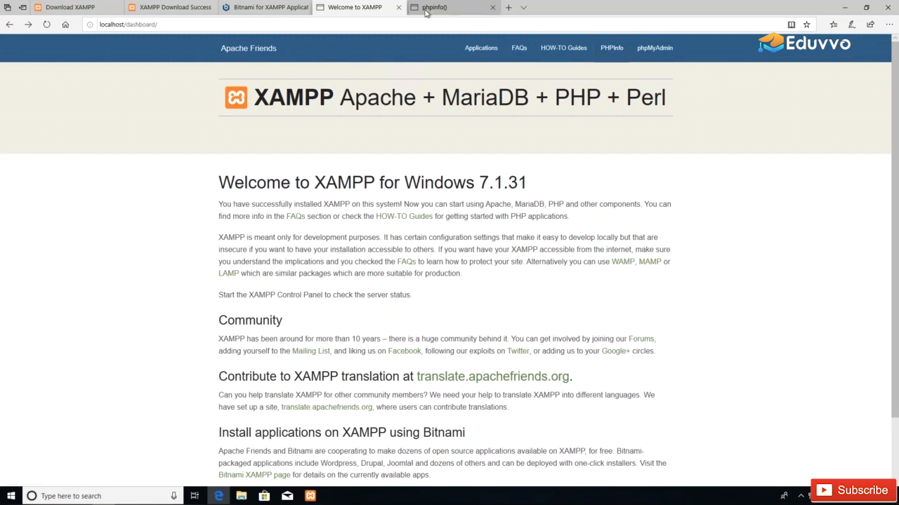
pyautogui.click(664, 56)
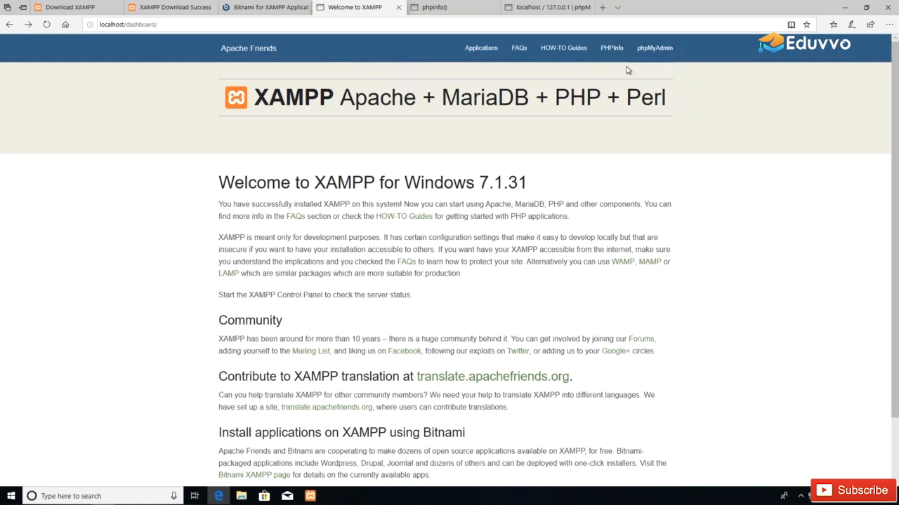
# Step: Examine the PHP version and the DOCUMENT_ROOT entry under Apache Environment on the phpinfo page
pyautogui.click(455, 10)
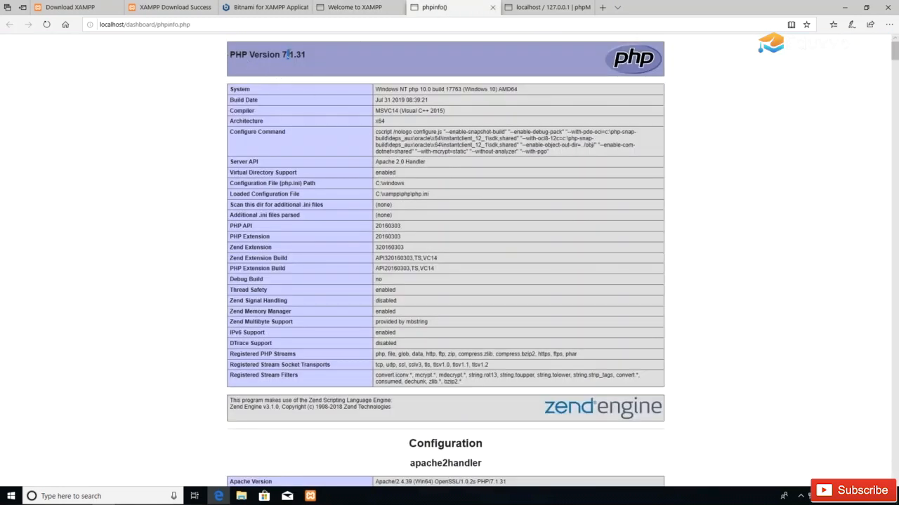
pyautogui.moveTo(283, 55); pyautogui.dragTo(306, 56)
pyautogui.scroll(-15, 326, 201)
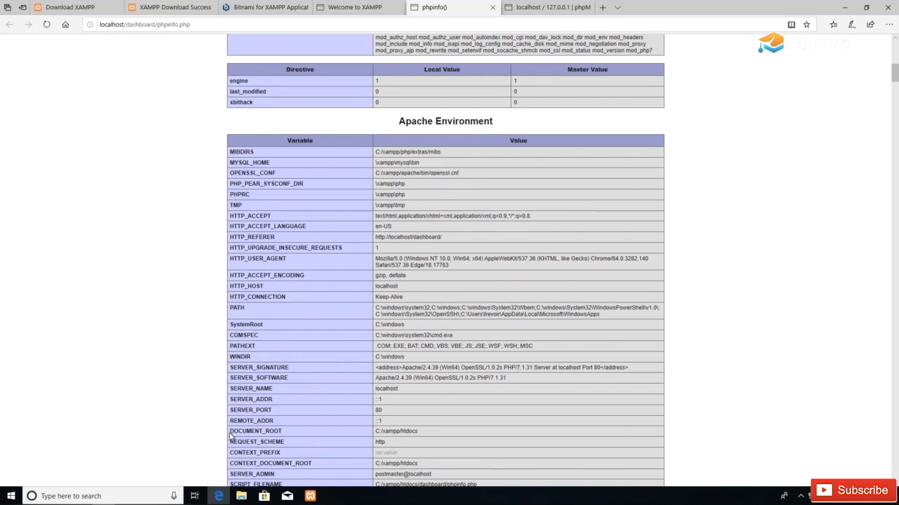
pyautogui.moveTo(231, 432); pyautogui.dragTo(282, 431)
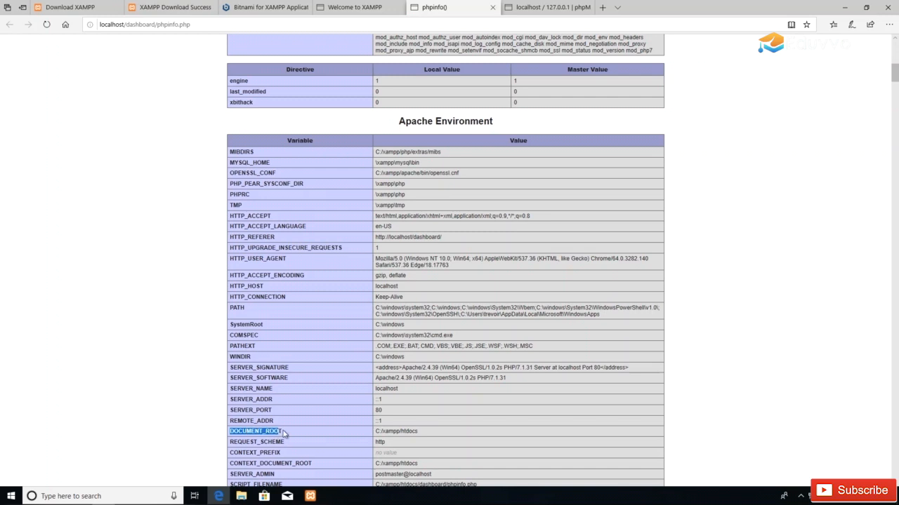
# Step: Examine the path given for the DOCUMENT_ROOT entry in the Apache Environment table of the phpinfo page
pyautogui.doubleClick(390, 431)
pyautogui.doubleClick(407, 431)
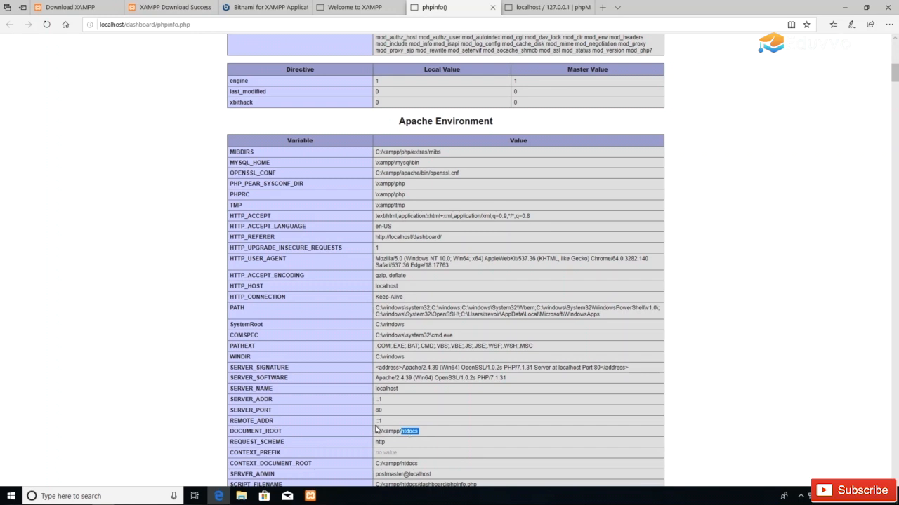
pyautogui.moveTo(376, 434); pyautogui.dragTo(424, 434)
pyautogui.click(410, 432)
pyautogui.moveTo(376, 433); pyautogui.dragTo(423, 434)
# Step: Look through the remaining phpinfo sections, including curl, gd, mysqli, mysqlnd and PDO, to examine the enabled PHP modules
pyautogui.scroll(-2, 315, 257)
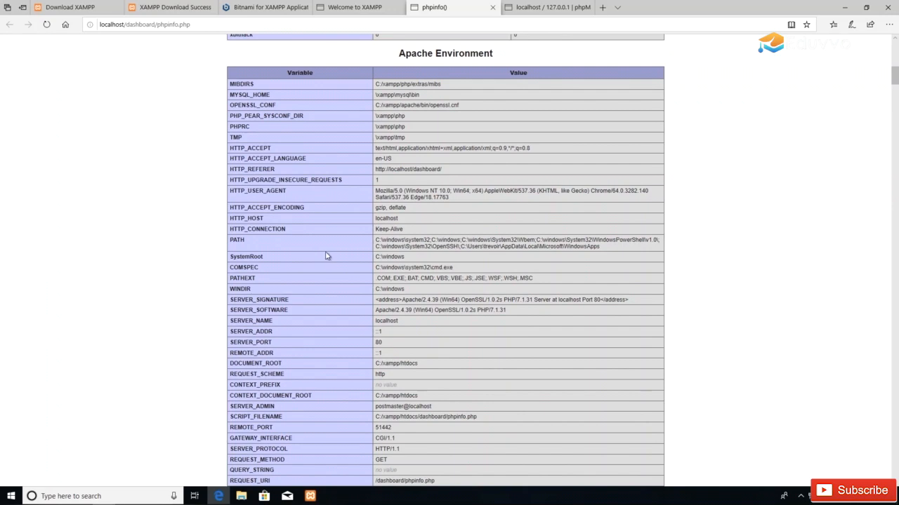
pyautogui.scroll(-15, 327, 257)
pyautogui.scroll(-10, 328, 267)
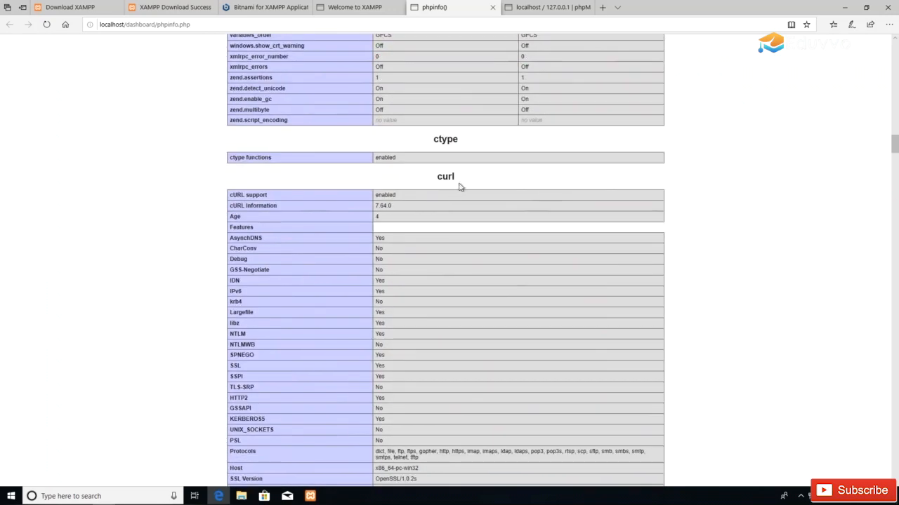
pyautogui.scroll(-6, 421, 278)
pyautogui.scroll(-15, 456, 303)
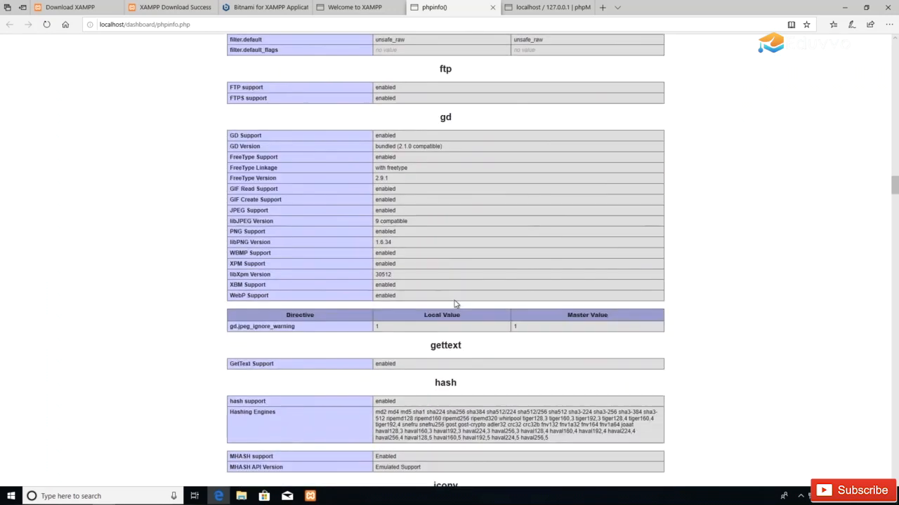
pyautogui.scroll(-7, 460, 302)
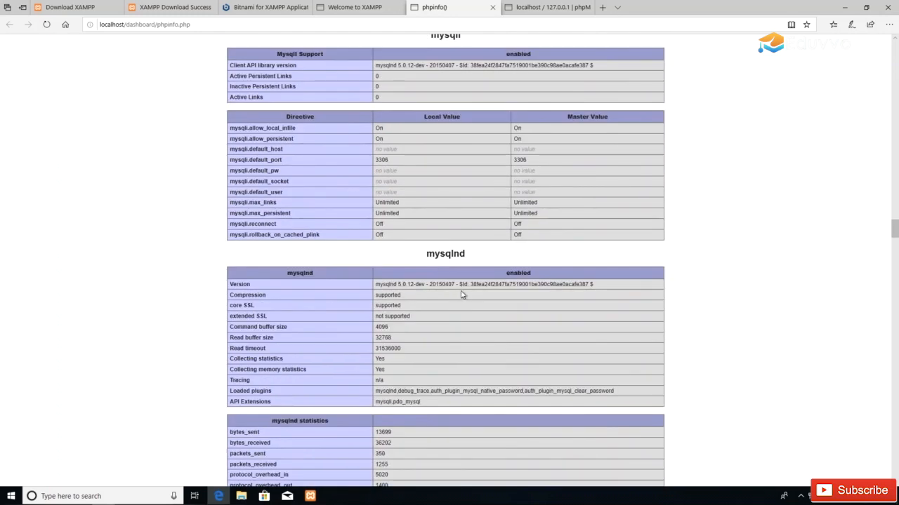
pyautogui.scroll(7, 430, 237)
pyautogui.scroll(-7, 454, 314)
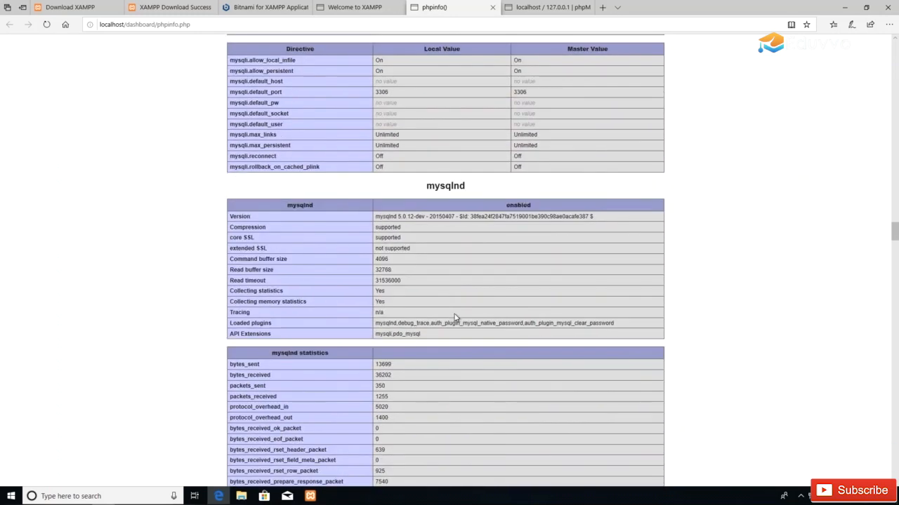
pyautogui.scroll(-7, 452, 322)
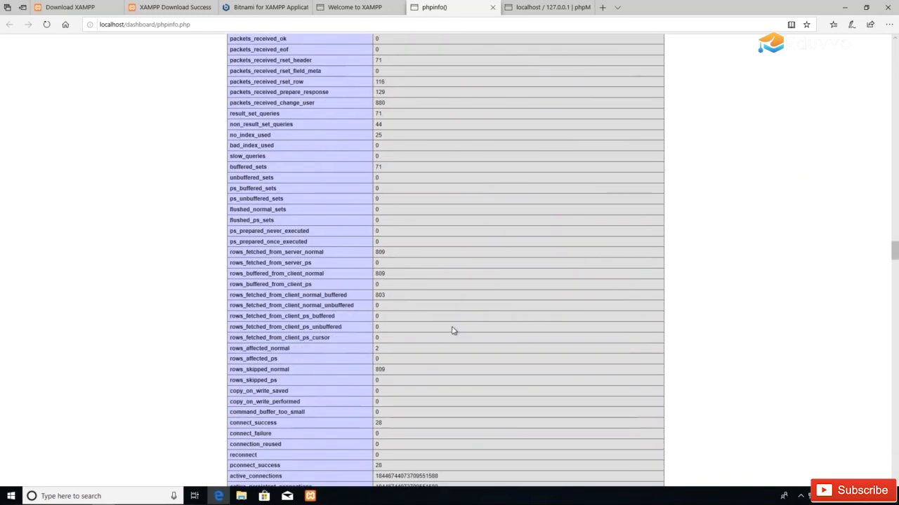
pyautogui.scroll(-10, 453, 330)
pyautogui.scroll(-5, 455, 333)
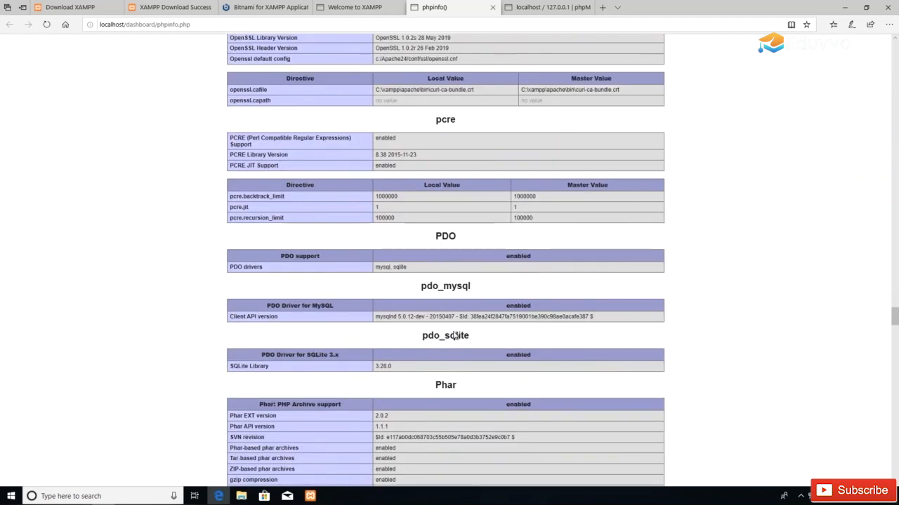
# Step: Switch to the phpMyAdmin page and examine its server address and the localhost/phpmyadmin URL
pyautogui.click(548, 7)
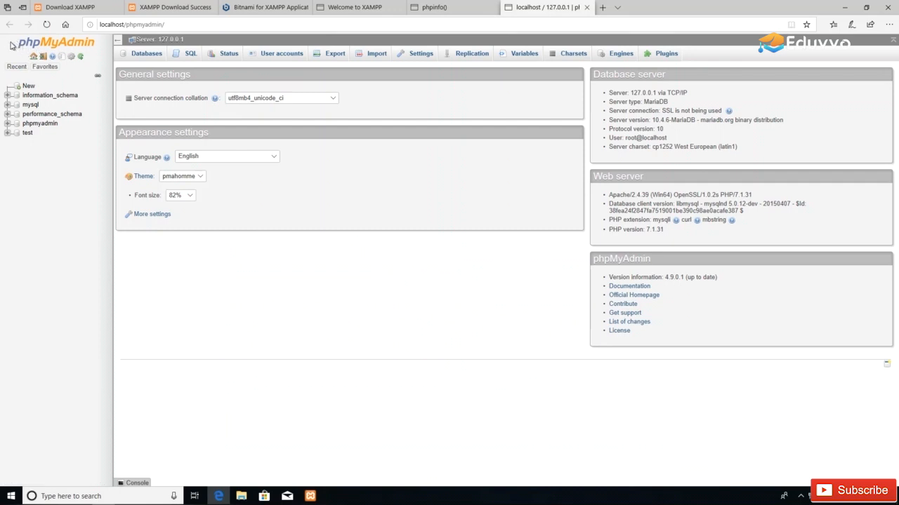
pyautogui.moveTo(105, 41); pyautogui.dragTo(74, 42)
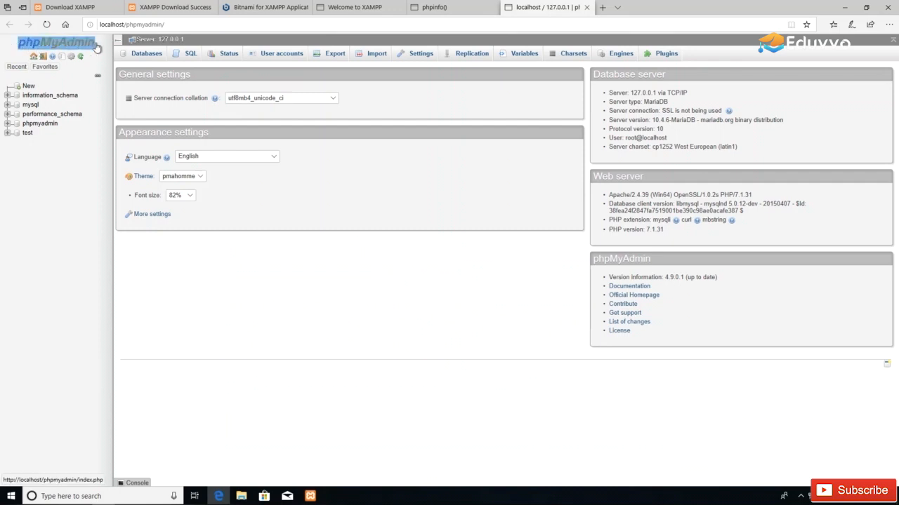
pyautogui.click(259, 265)
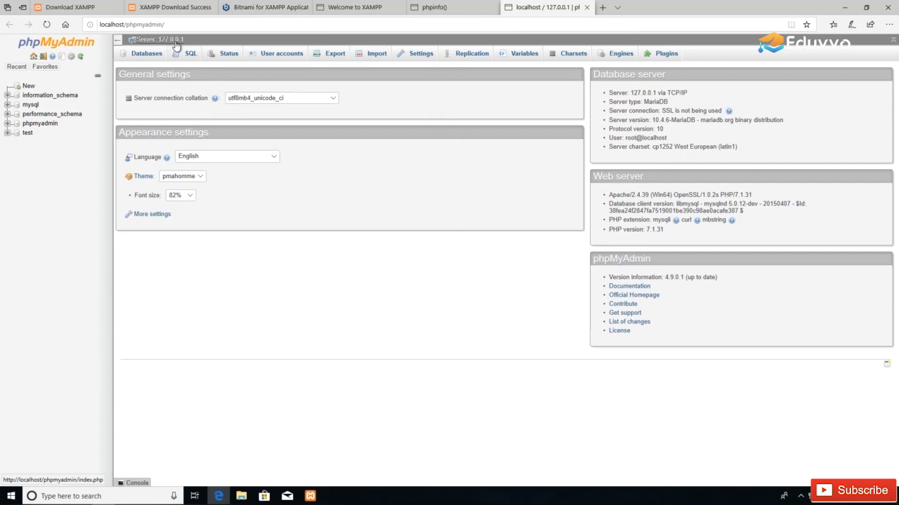
pyautogui.moveTo(192, 43); pyautogui.dragTo(144, 43)
pyautogui.doubleClick(113, 24)
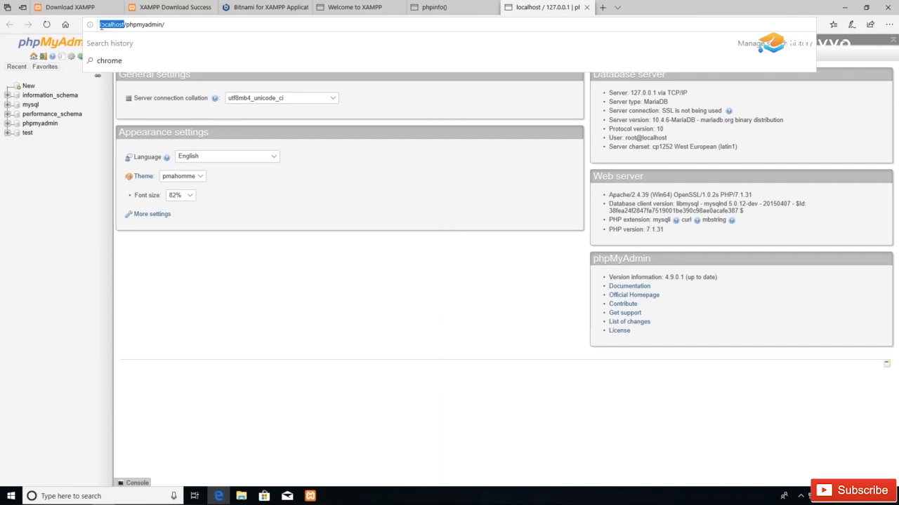
pyautogui.click(219, 124)
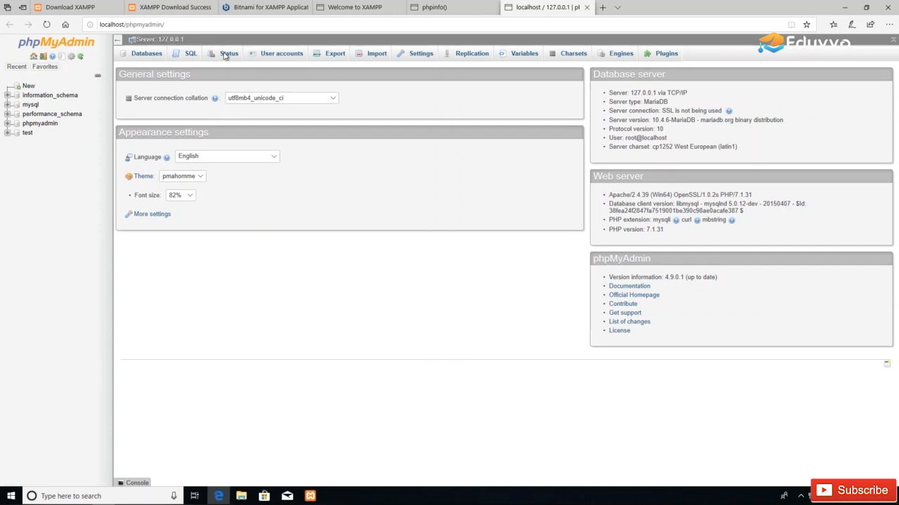
pyautogui.doubleClick(113, 25)
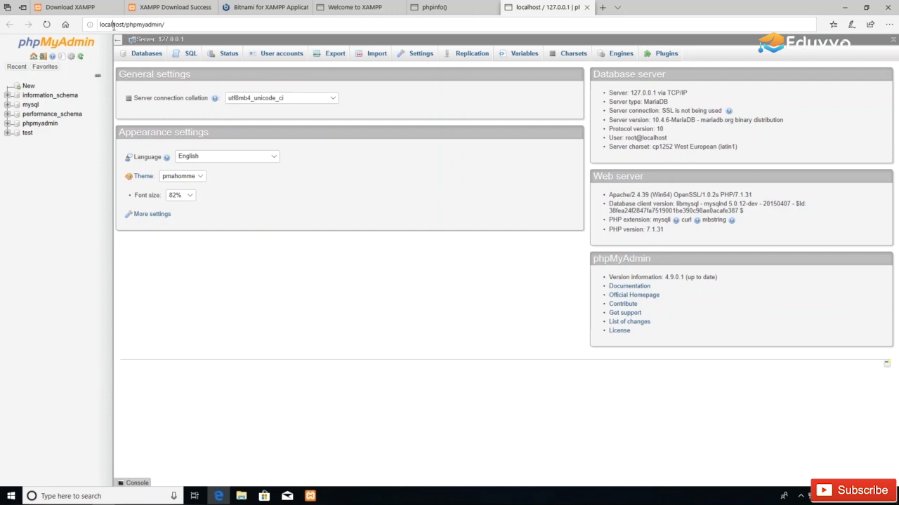
pyautogui.click(252, 283)
pyautogui.click(126, 23)
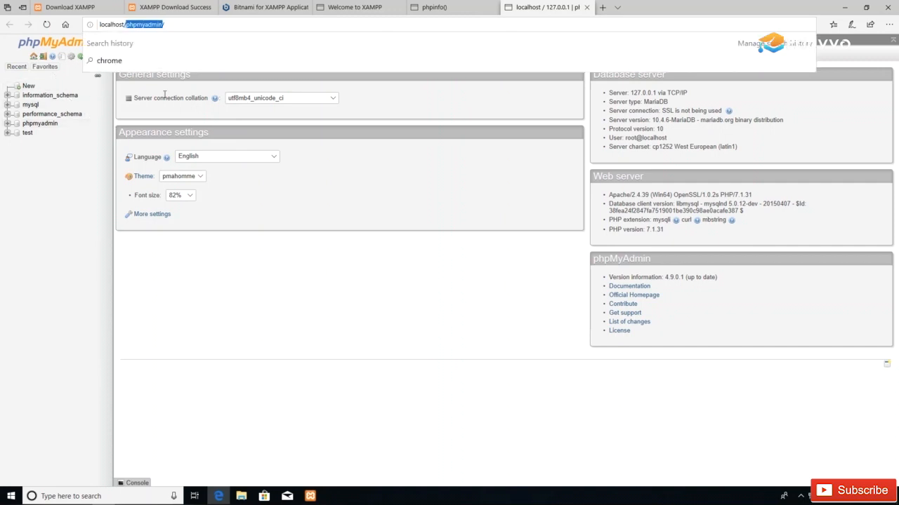
pyautogui.click(215, 257)
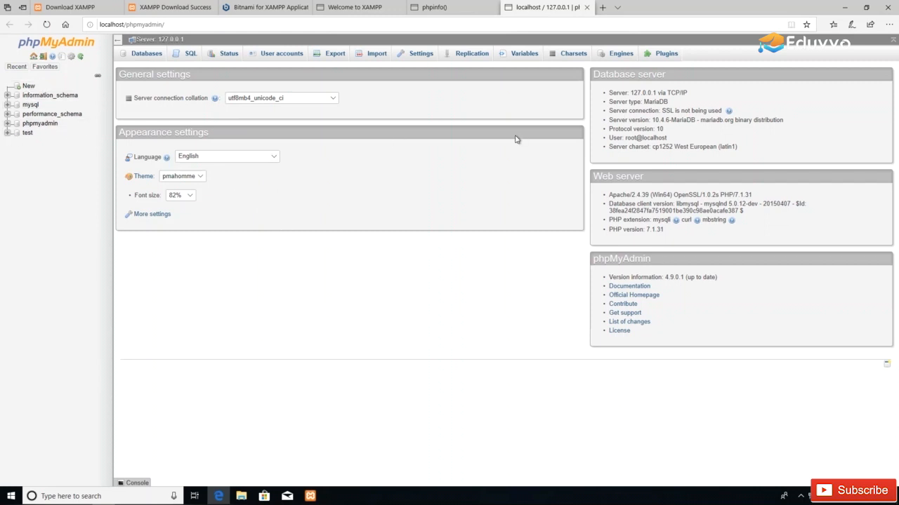
# Step: Check the status of the MySQL and Apache modules in the XAMPP Control Panel and return to the phpMyAdmin page
pyautogui.click(309, 497)
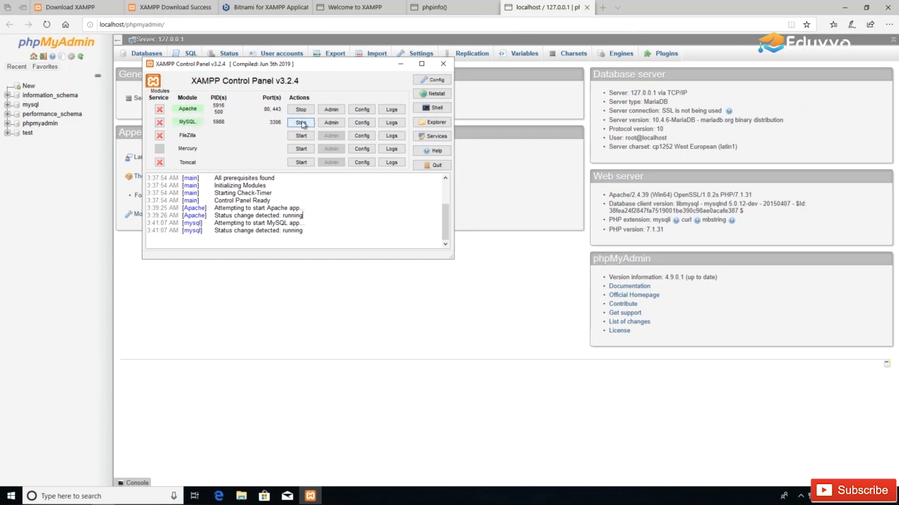
pyautogui.click(239, 333)
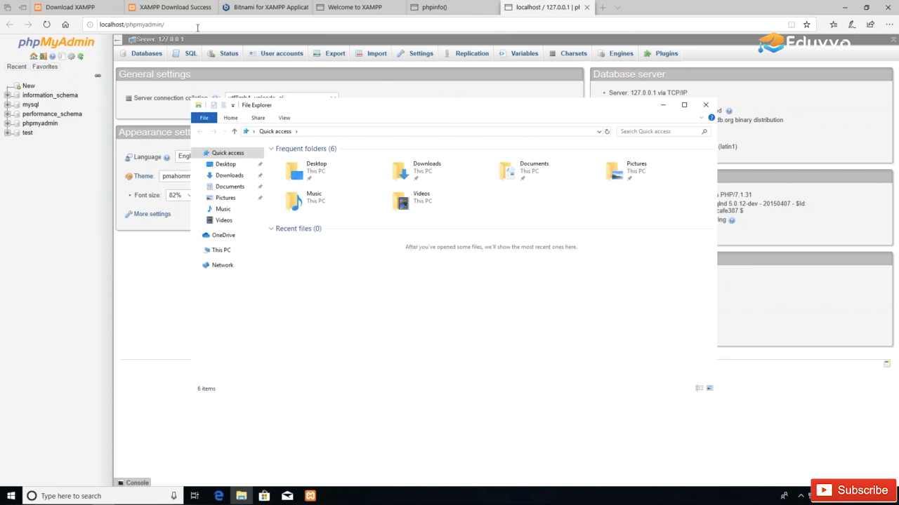
# Step: Open the xampp folder on the Windows (C:) drive in File Explorer
pyautogui.click(221, 252)
pyautogui.doubleClick(439, 261)
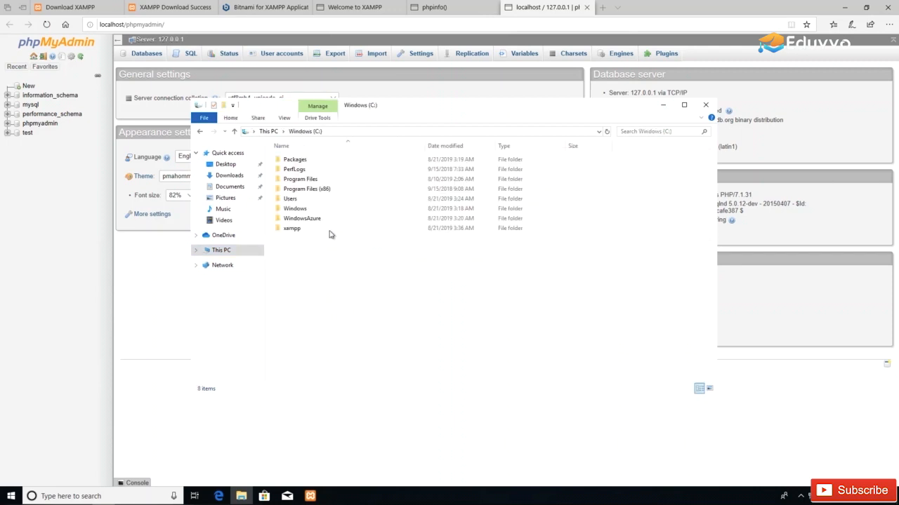
pyautogui.click(299, 231)
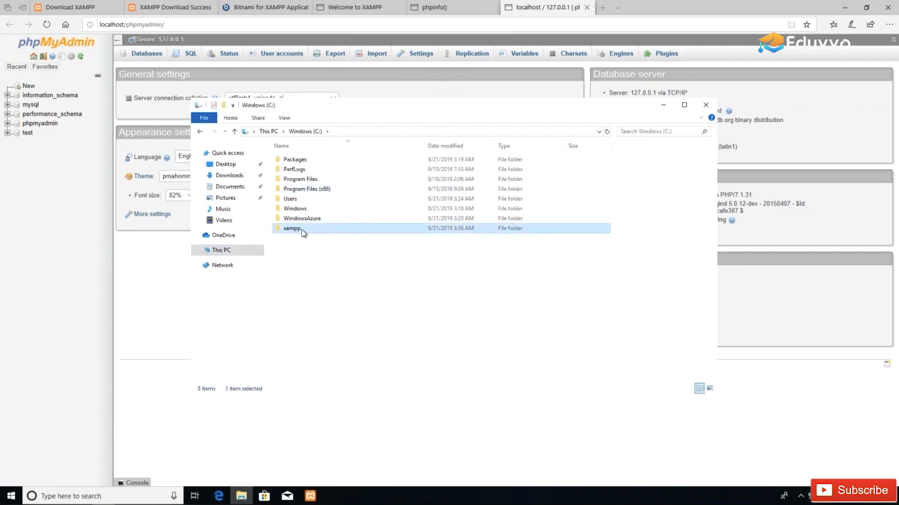
pyautogui.doubleClick(301, 232)
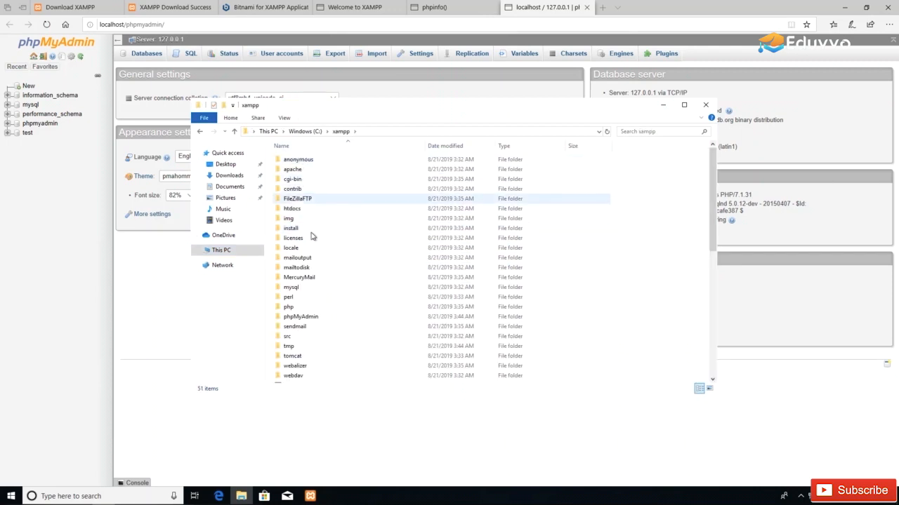
# Step: Locate the php, mysql and phpMyAdmin folders inside xampp and make the File Explorer window taller
pyautogui.click(298, 309)
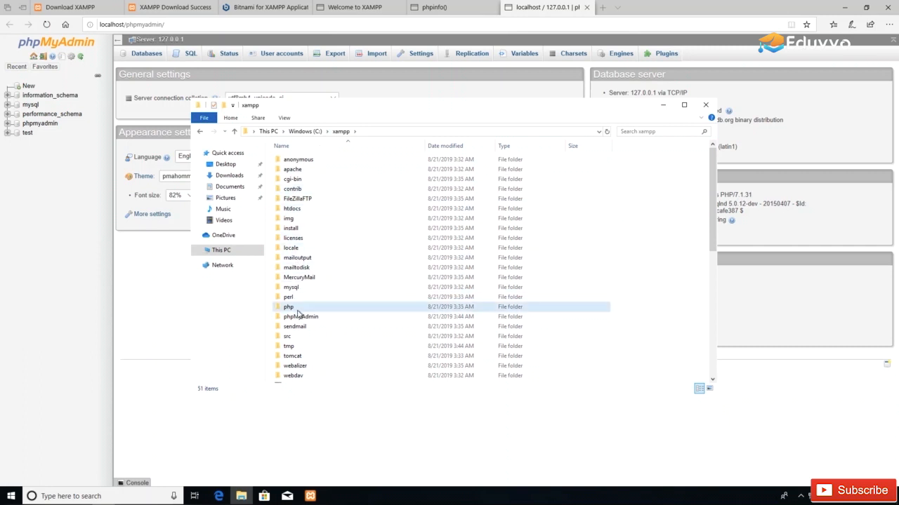
pyautogui.click(301, 289)
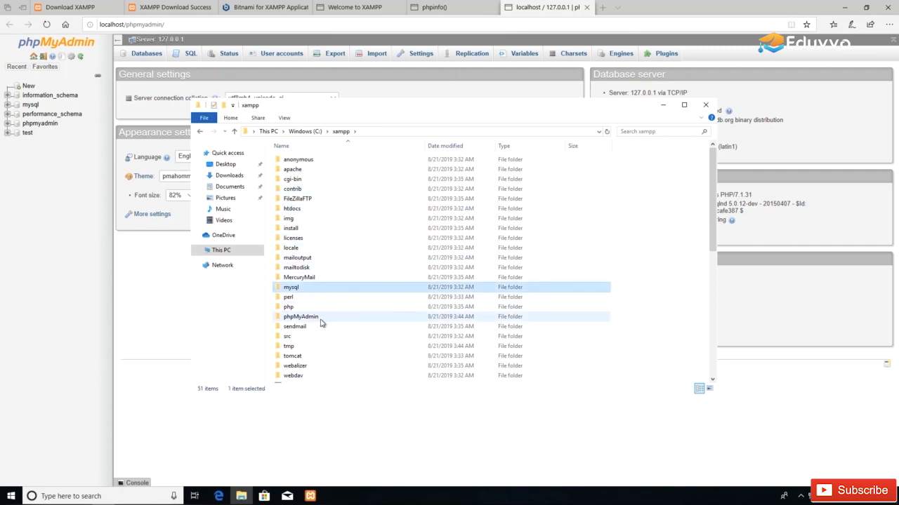
pyautogui.click(321, 320)
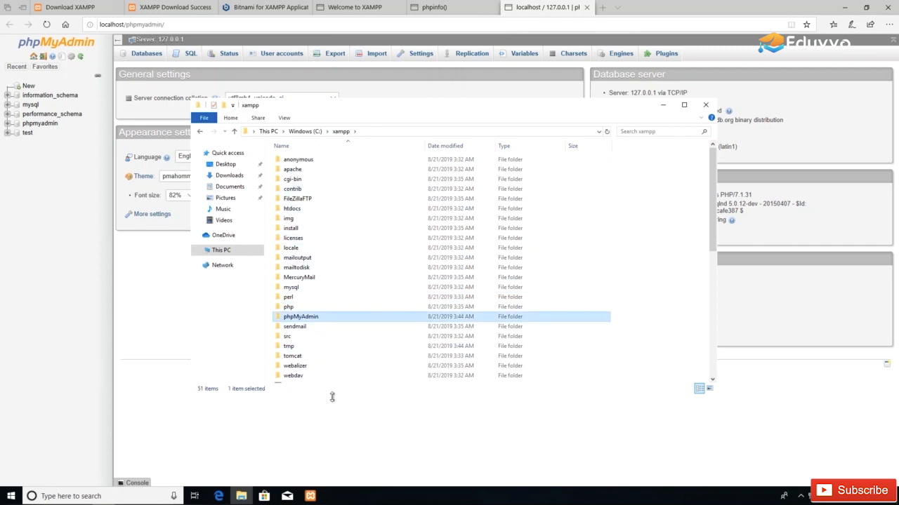
pyautogui.moveTo(332, 397); pyautogui.dragTo(340, 450)
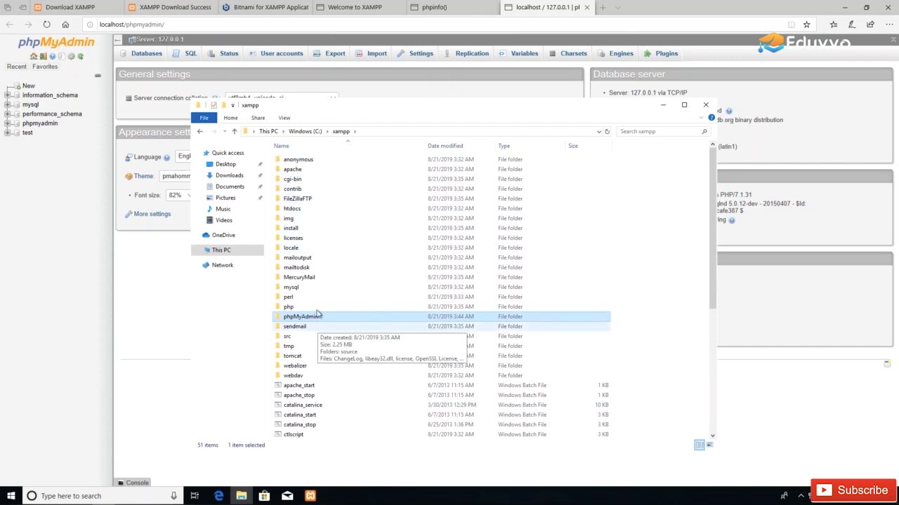
# Step: Open the htdocs folder inside xampp and locate its index.php file
pyautogui.click(298, 210)
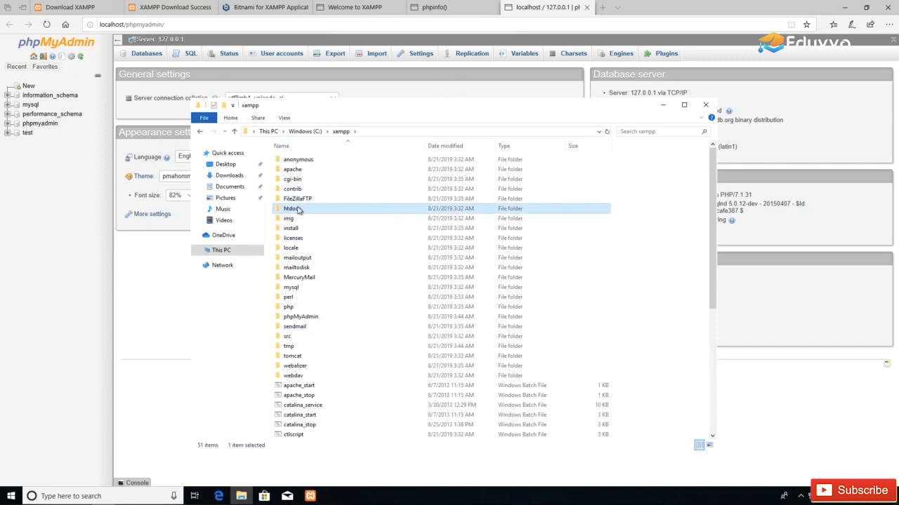
pyautogui.doubleClick(306, 214)
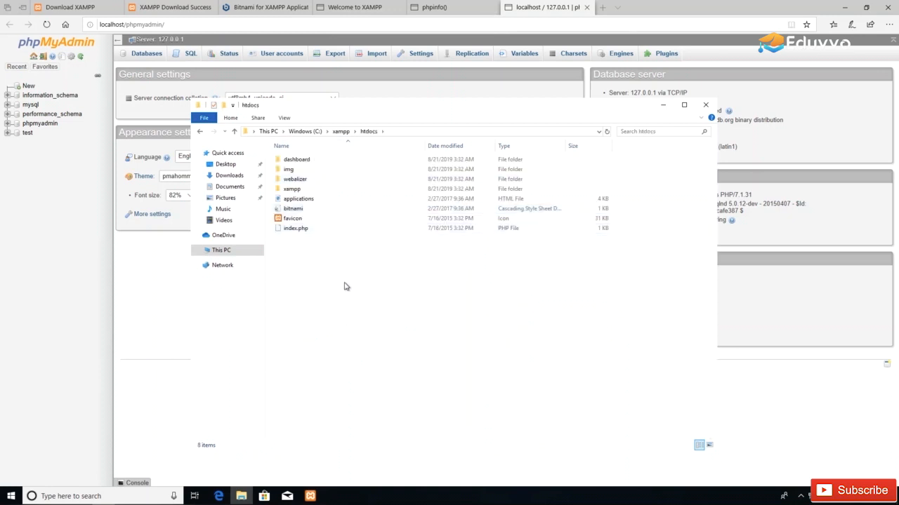
pyautogui.click(292, 231)
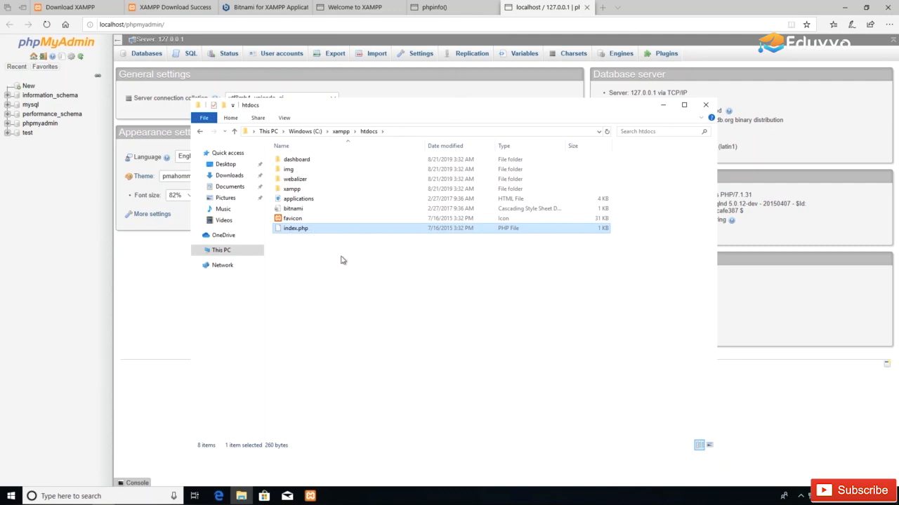
pyautogui.click(342, 260)
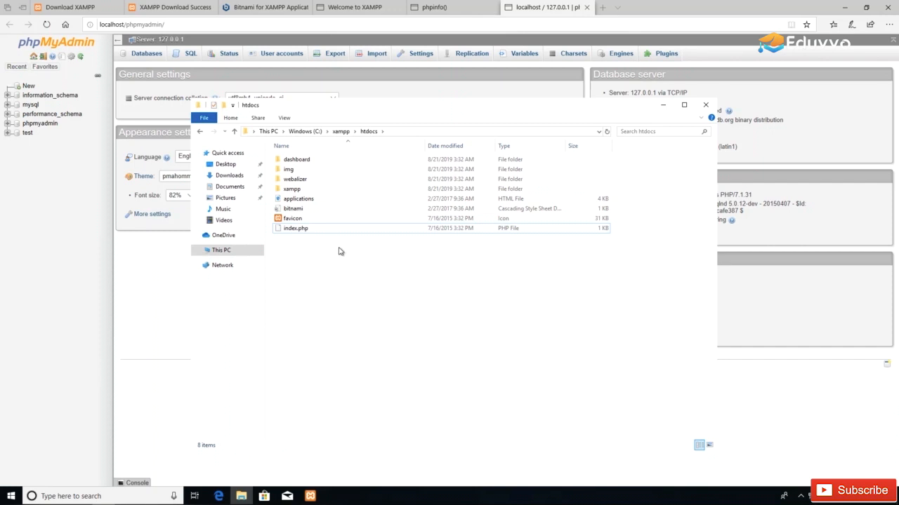
pyautogui.click(297, 233)
pyautogui.click(318, 280)
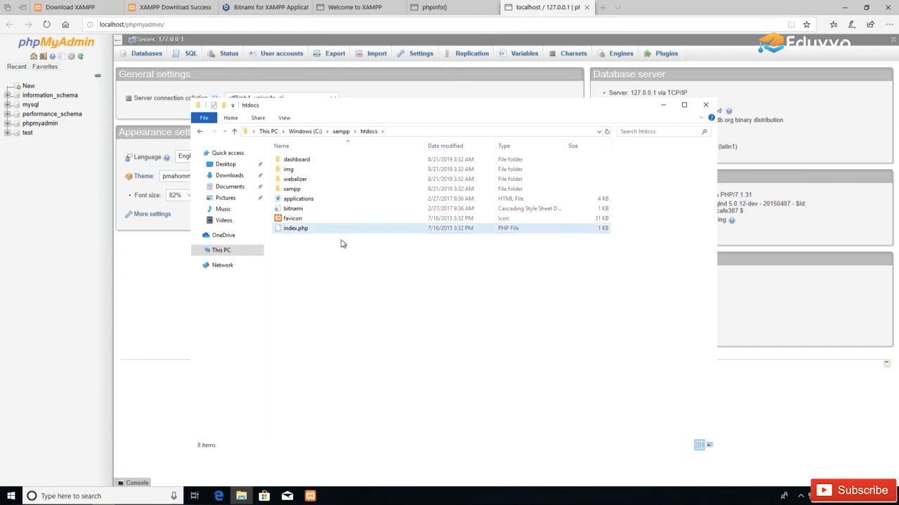
pyautogui.click(309, 232)
pyautogui.click(302, 268)
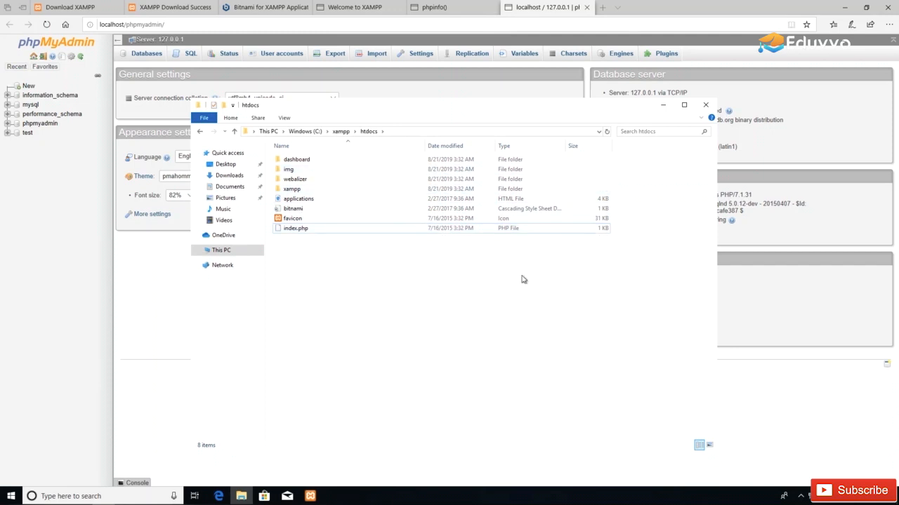
pyautogui.click(302, 235)
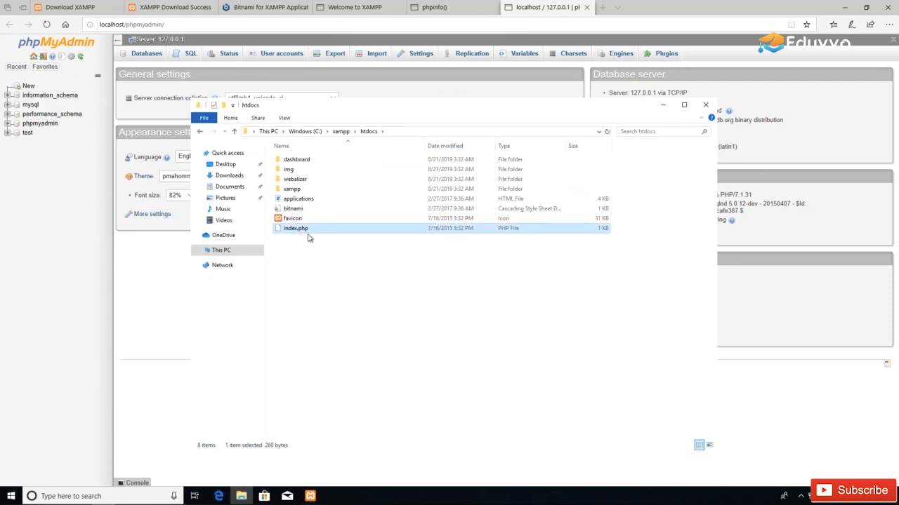
pyautogui.click(353, 285)
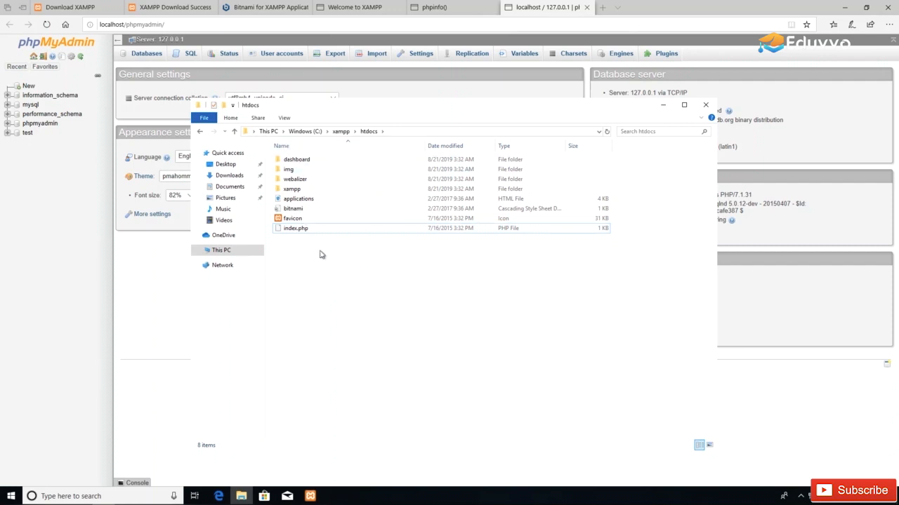
pyautogui.click(305, 230)
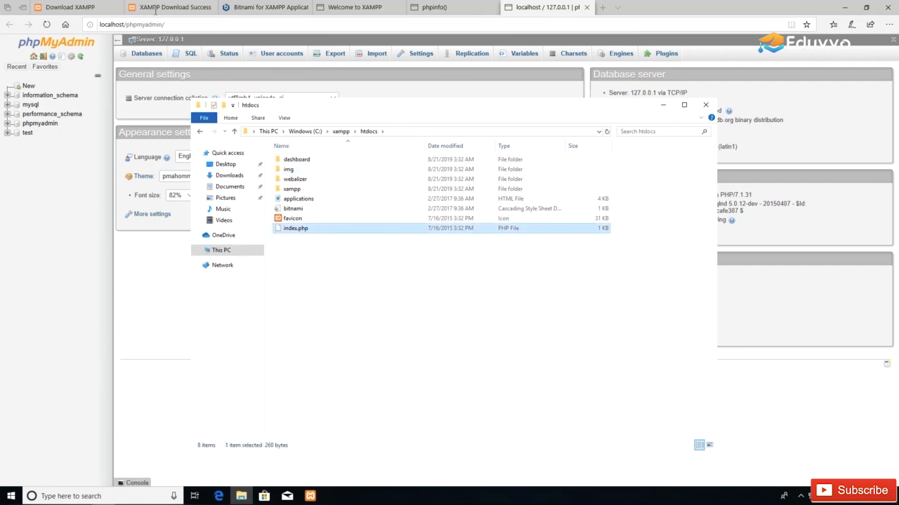
# Step: Return to the Welcome to XAMPP page in the browser and examine the dashboard part of its localhost address
pyautogui.click(155, 10)
pyautogui.click(257, 10)
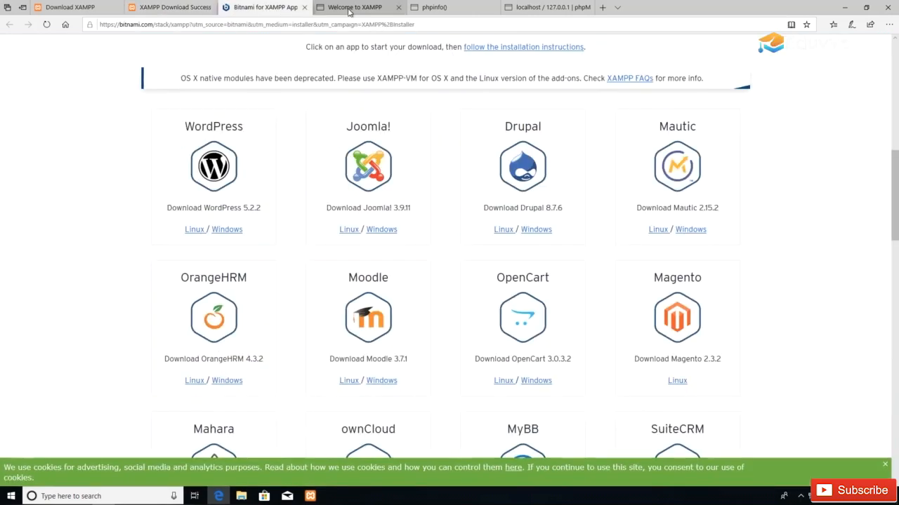
pyautogui.click(349, 9)
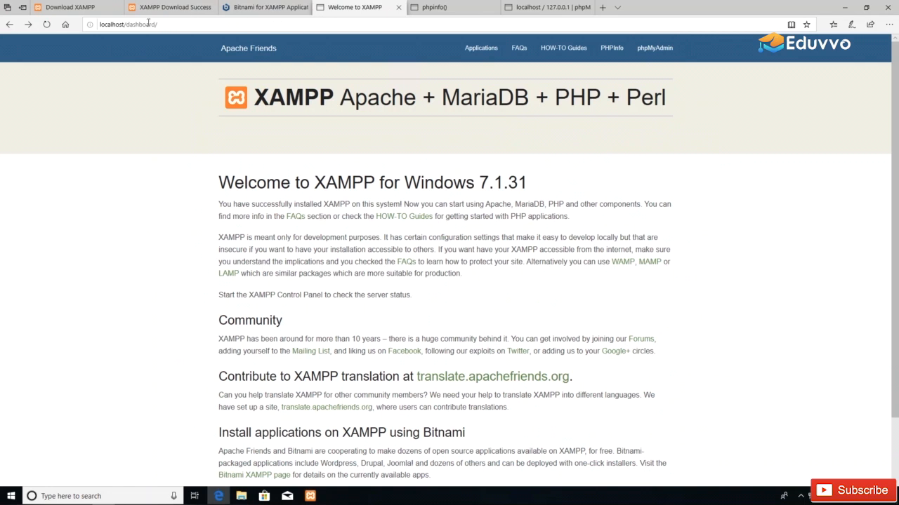
pyautogui.doubleClick(141, 24)
pyautogui.click(137, 231)
# Step: Open the dashboard folder inside htdocs in File Explorer and locate its index HTML file
pyautogui.click(241, 496)
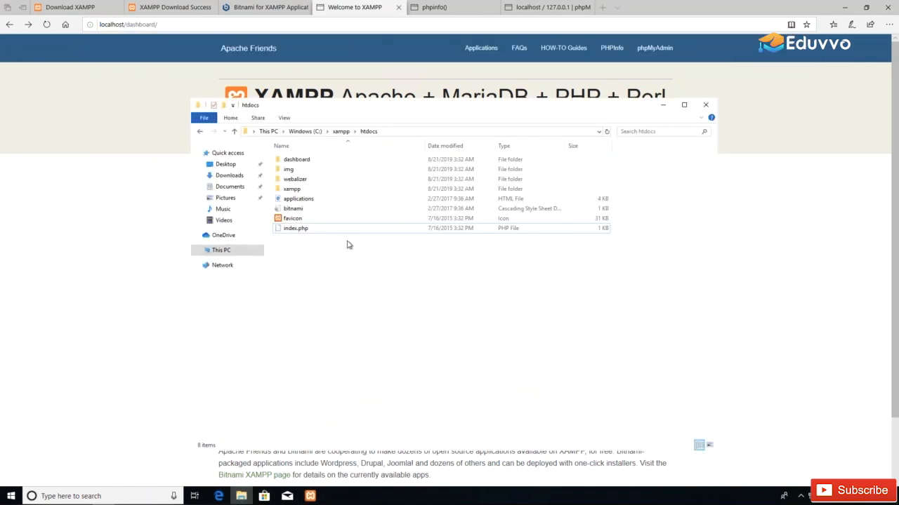
pyautogui.click(319, 161)
pyautogui.doubleClick(319, 161)
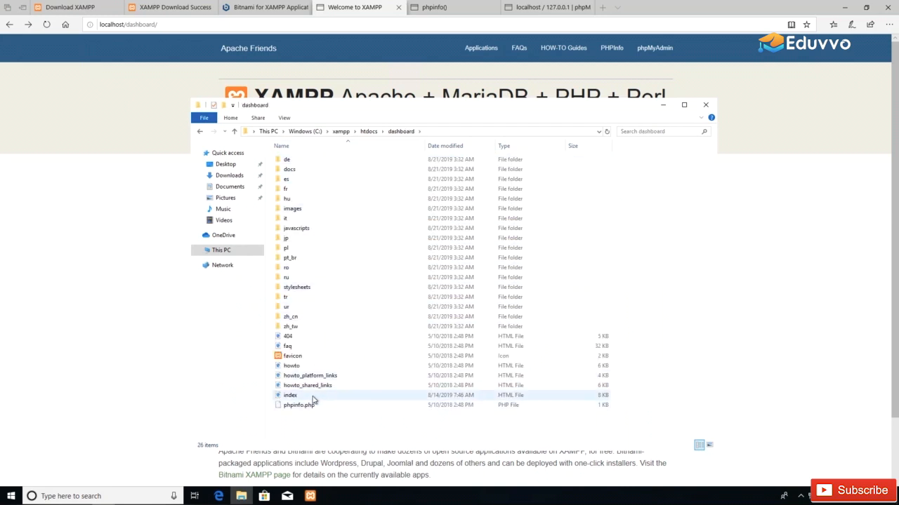
pyautogui.click(290, 397)
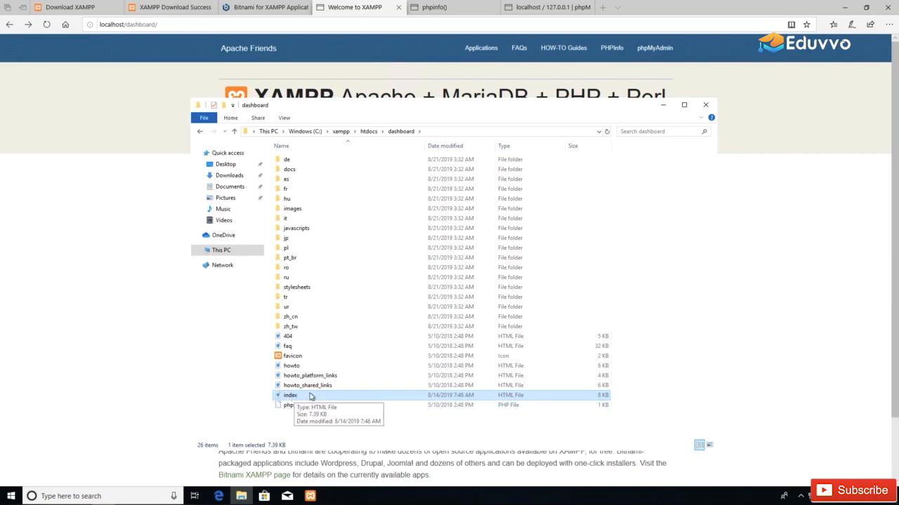
pyautogui.click(363, 431)
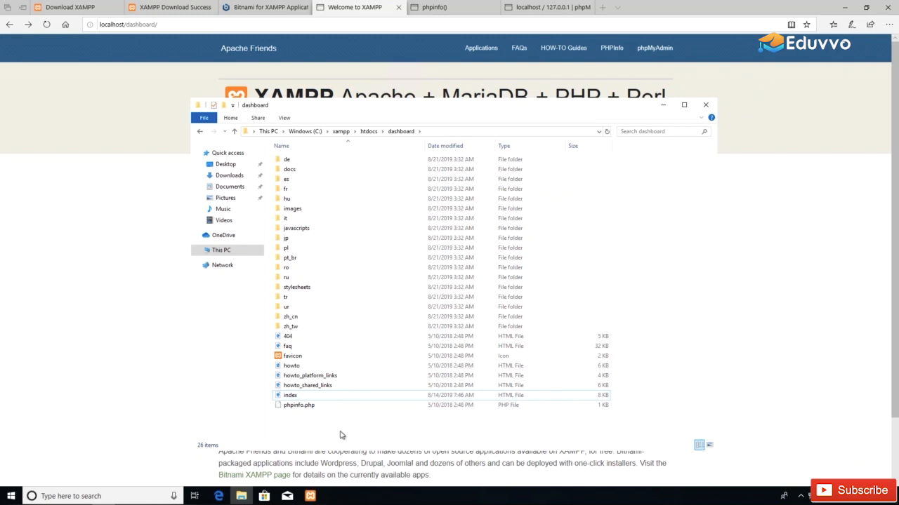
pyautogui.click(292, 397)
# Step: Go back to the htdocs folder and create a new folder named newsite in it
pyautogui.hotkey('alt', 'Left')
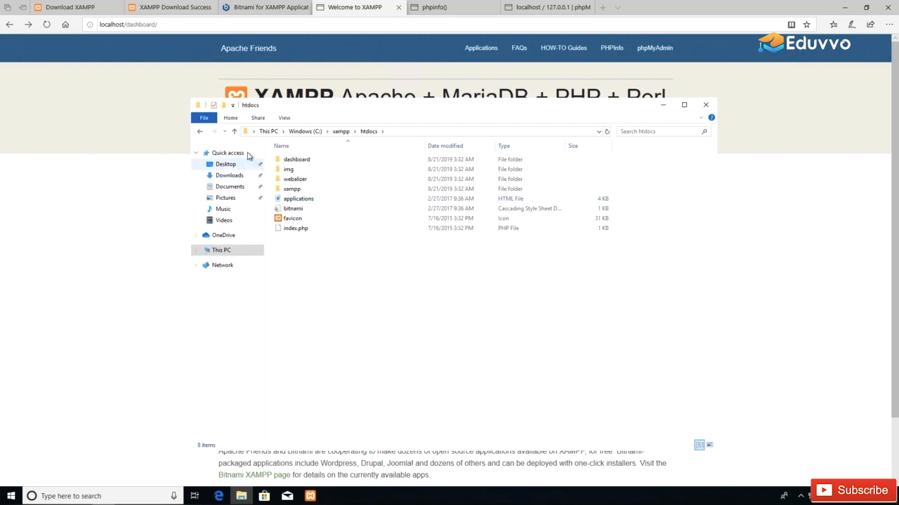
pyautogui.click(223, 105)
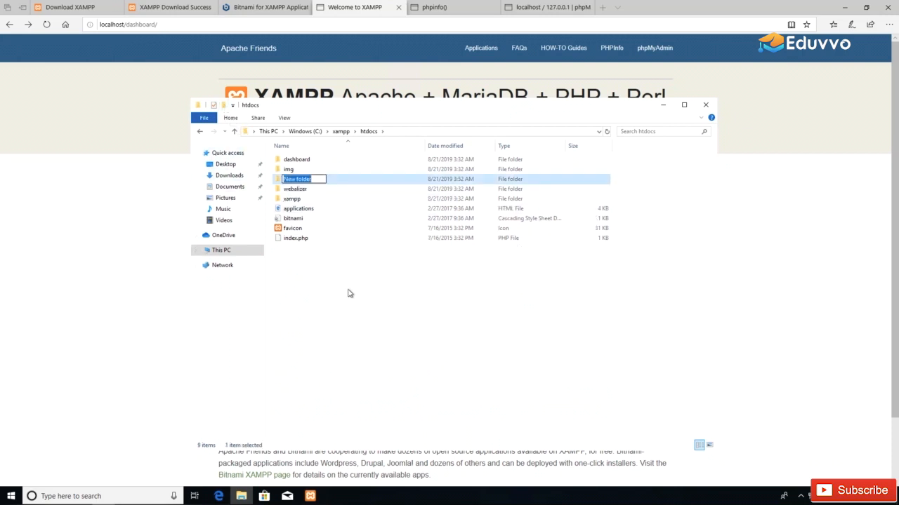
pyautogui.write('newsite')
pyautogui.press('Return')
# Step: Create a new text document named index.php inside the newsite folder
pyautogui.doubleClick(301, 180)
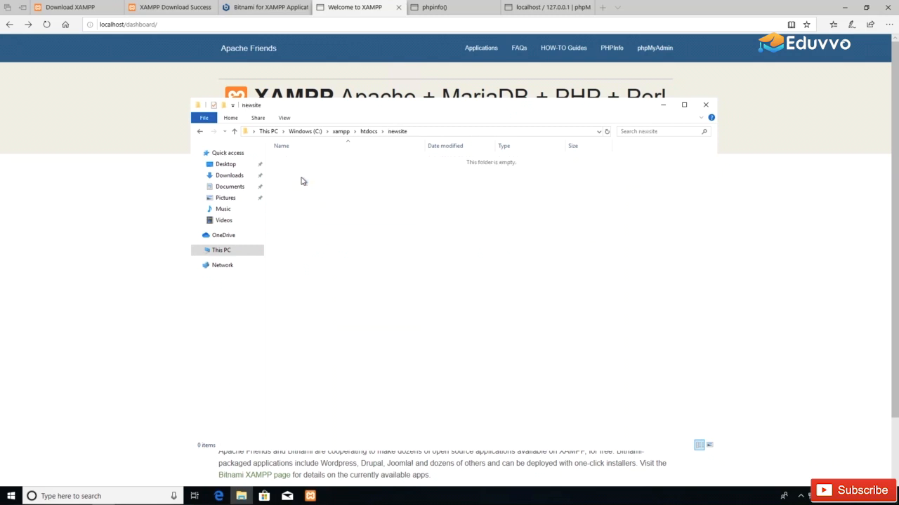
pyautogui.rightClick(318, 180)
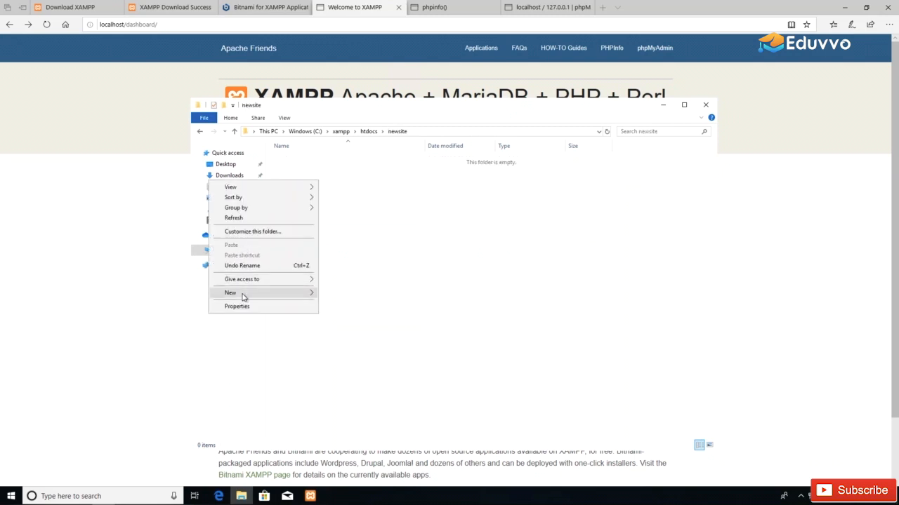
pyautogui.moveTo(299, 297)
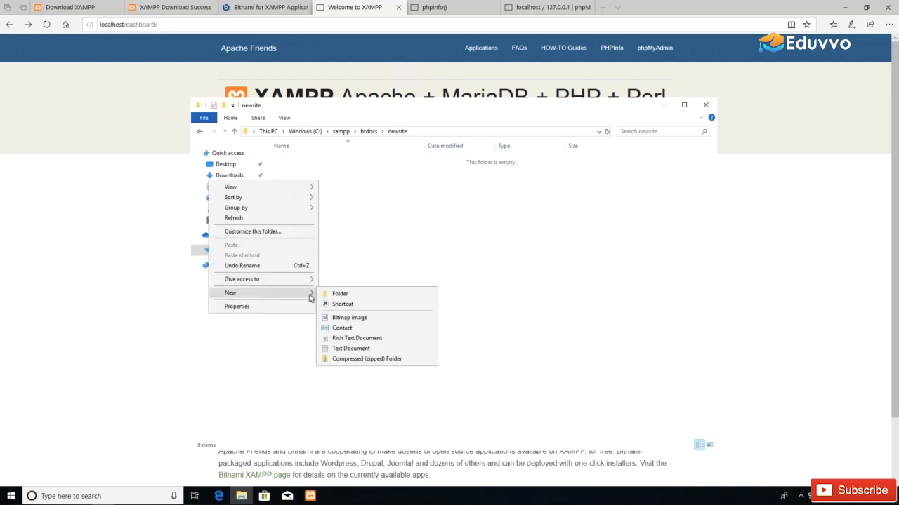
pyautogui.click(377, 349)
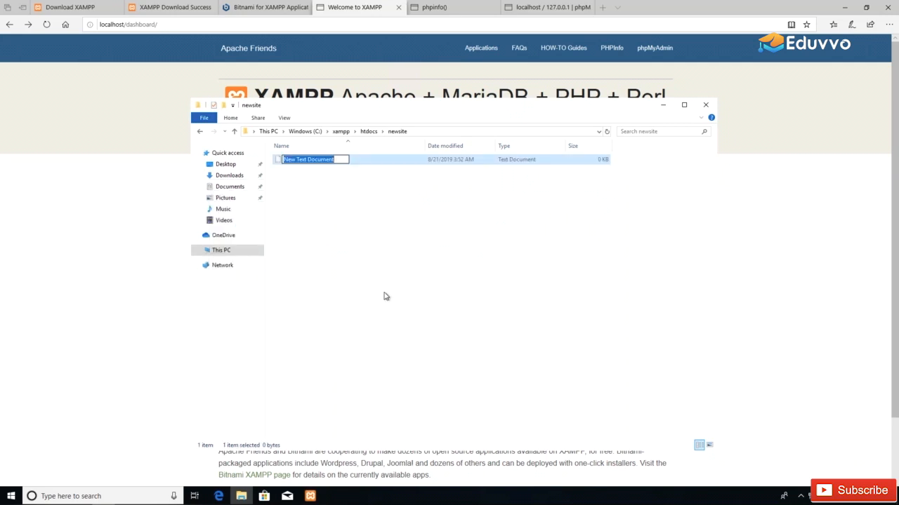
pyautogui.write('index.php')
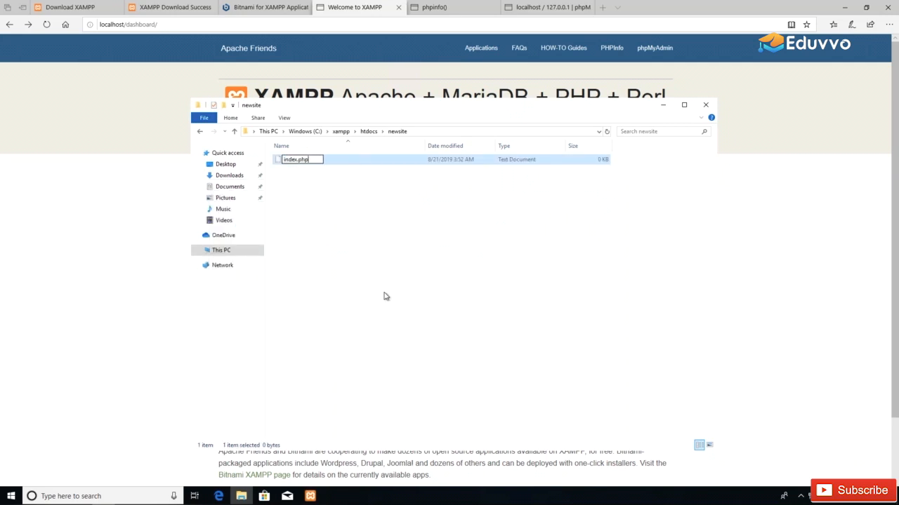
pyautogui.press('Return')
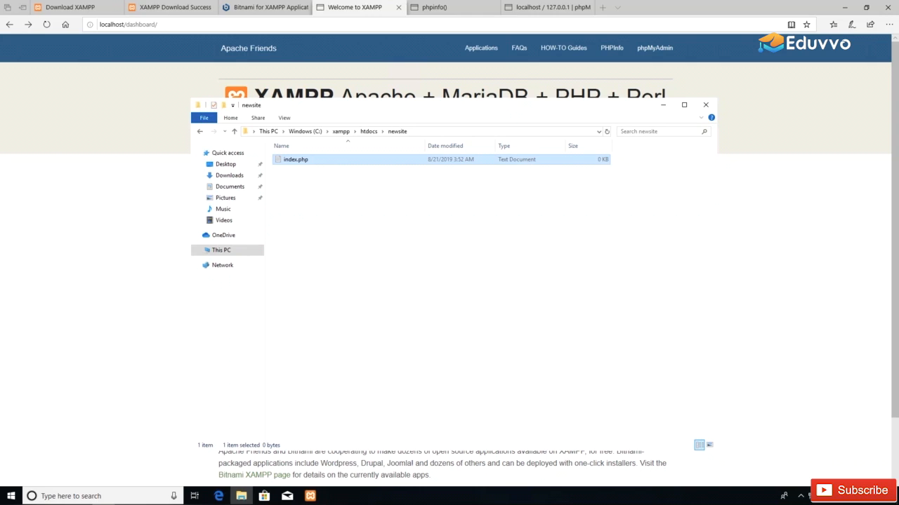
# Step: Return to the htdocs folder in File Explorer, and load localhost in the browser
pyautogui.click(365, 133)
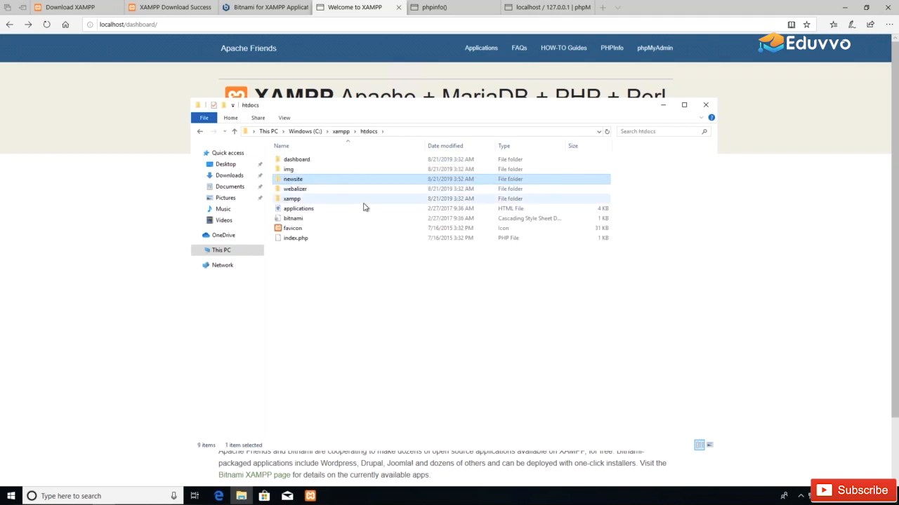
pyautogui.click(105, 25)
pyautogui.doubleClick(111, 24)
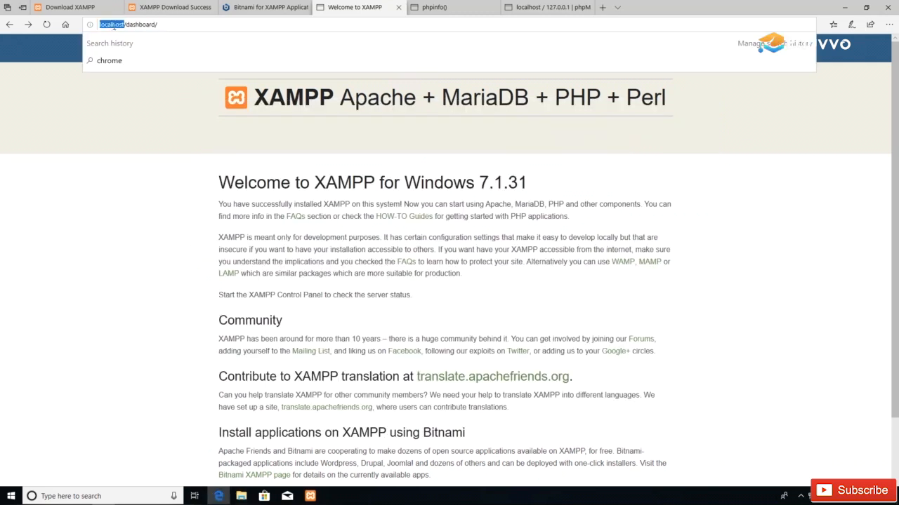
pyautogui.click(113, 25)
pyautogui.press('BackSpace')
pyautogui.write('local')
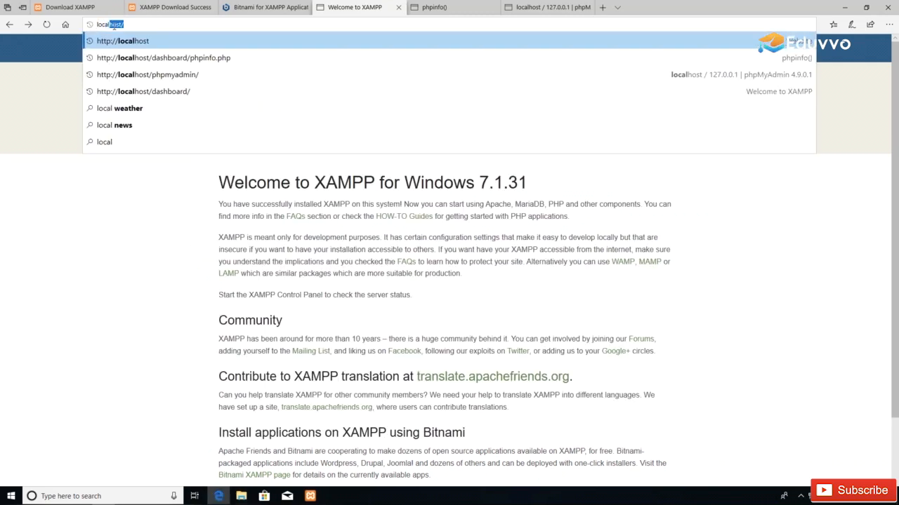
pyautogui.press('Return')
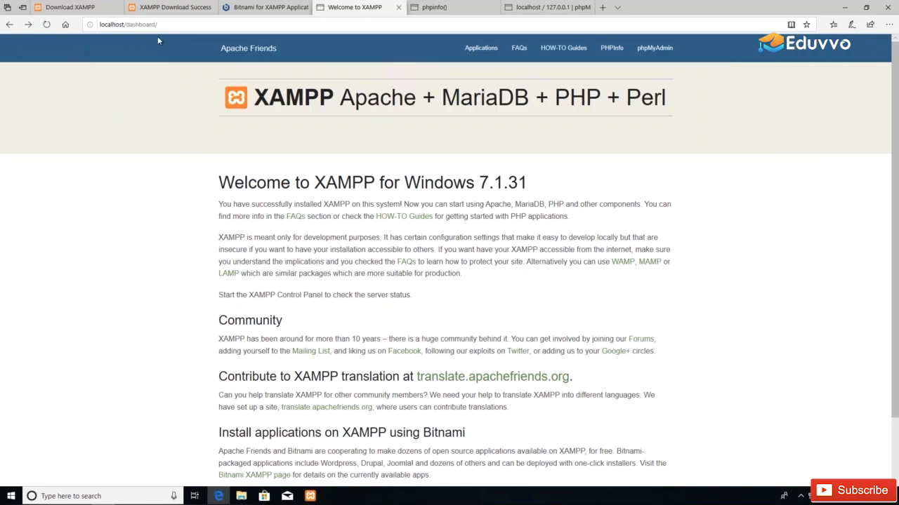
# Step: Examine the dashboard path in the browser address and locate the index.php file in the htdocs folder
pyautogui.click(144, 25)
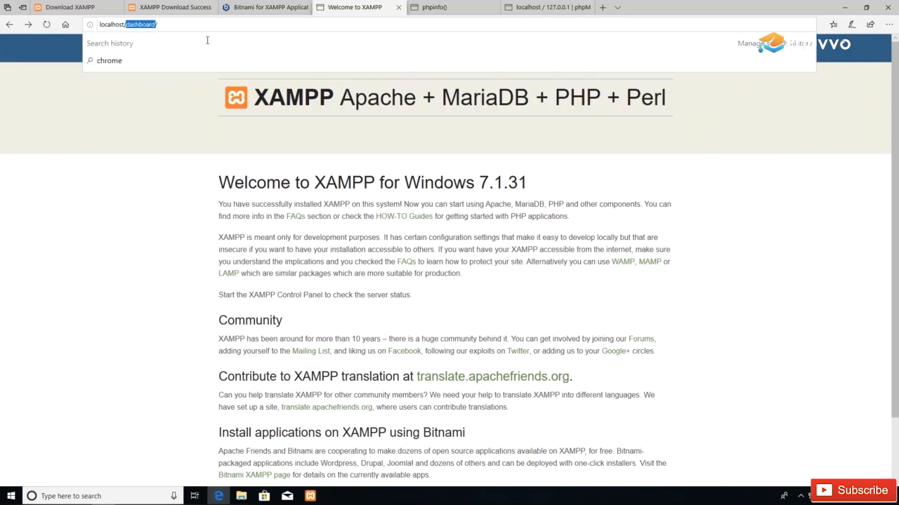
pyautogui.click(237, 260)
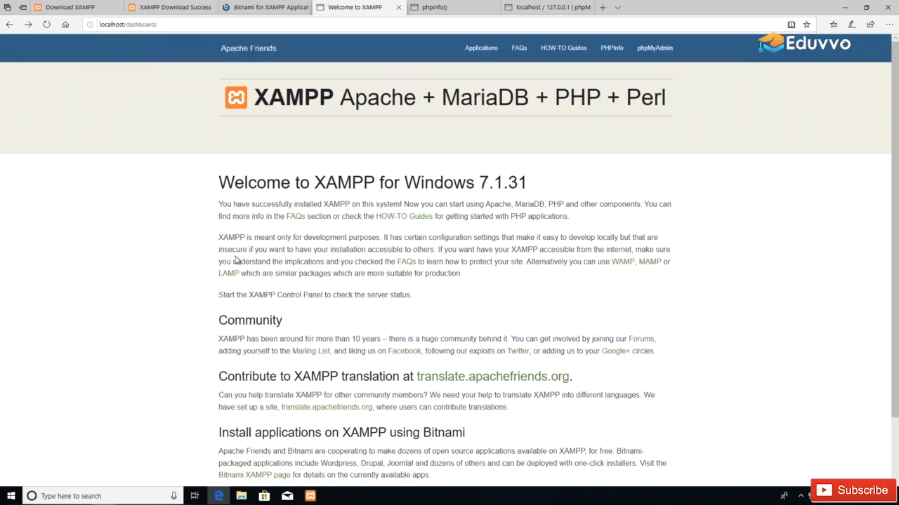
pyautogui.click(241, 496)
pyautogui.click(294, 240)
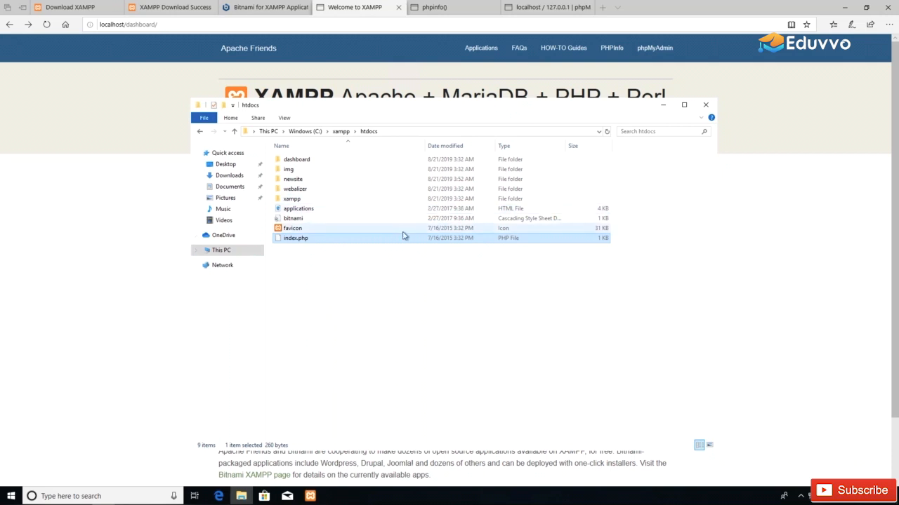
pyautogui.click(377, 305)
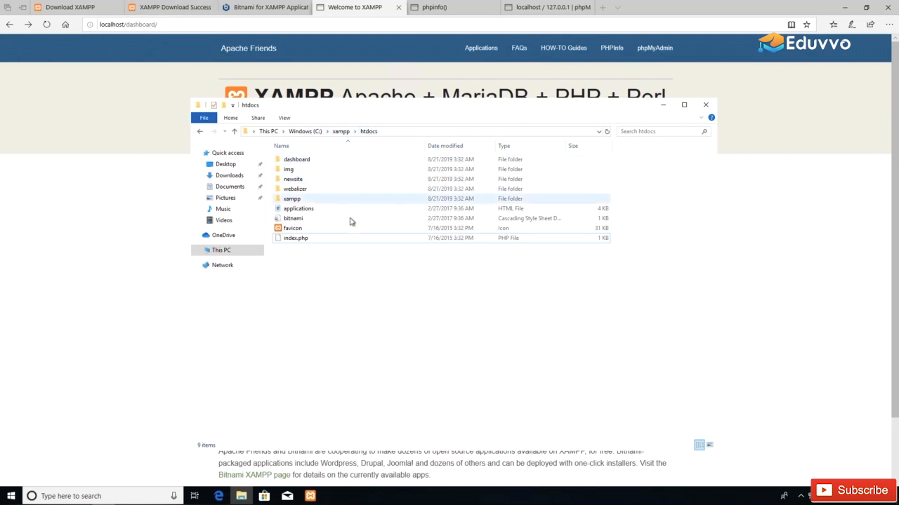
# Step: View the contents of the dashboard folder and return to the htdocs folder
pyautogui.doubleClick(307, 161)
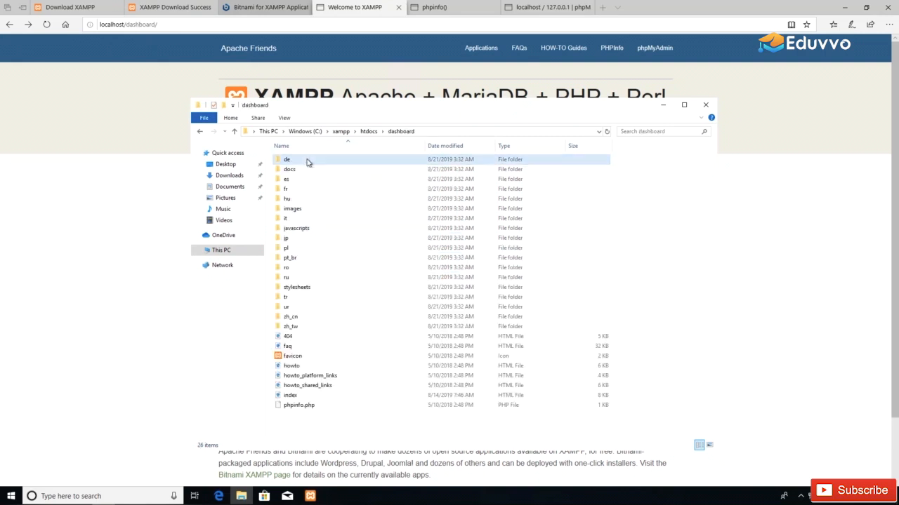
pyautogui.click(306, 161)
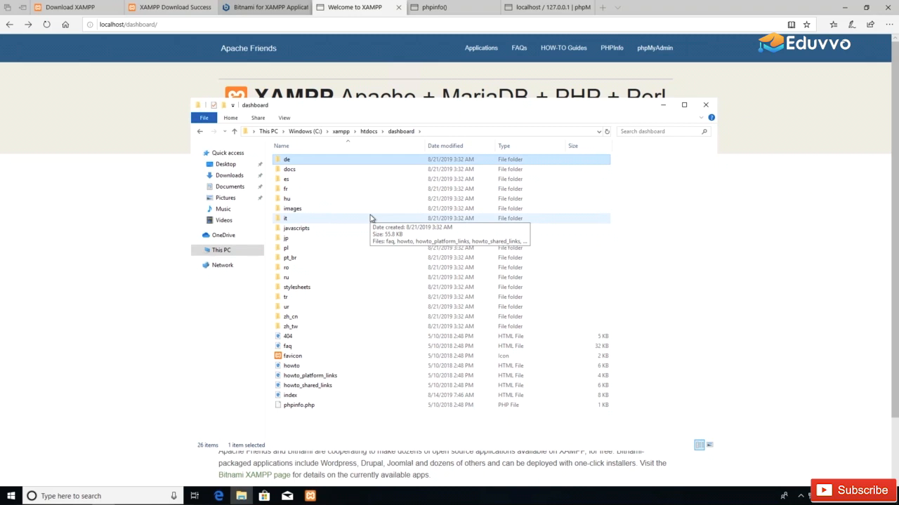
pyautogui.click(368, 131)
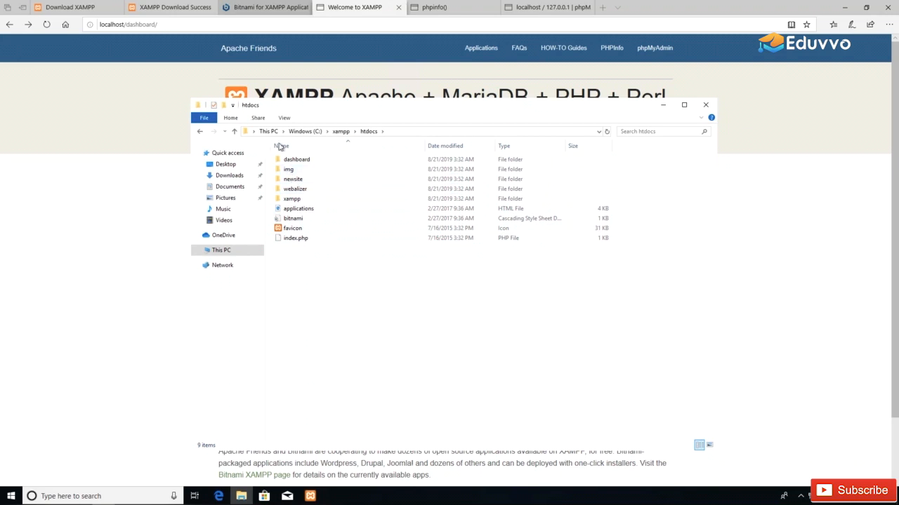
# Step: Open index.php from the newsite folder in Notepad, enter the text "hello world!", save the file and close it
pyautogui.click(283, 181)
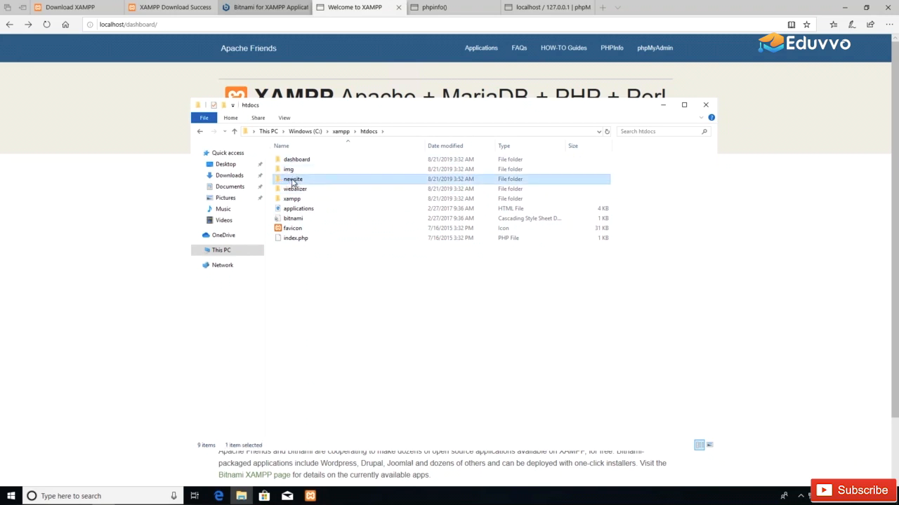
pyautogui.doubleClick(290, 183)
pyautogui.click(300, 160)
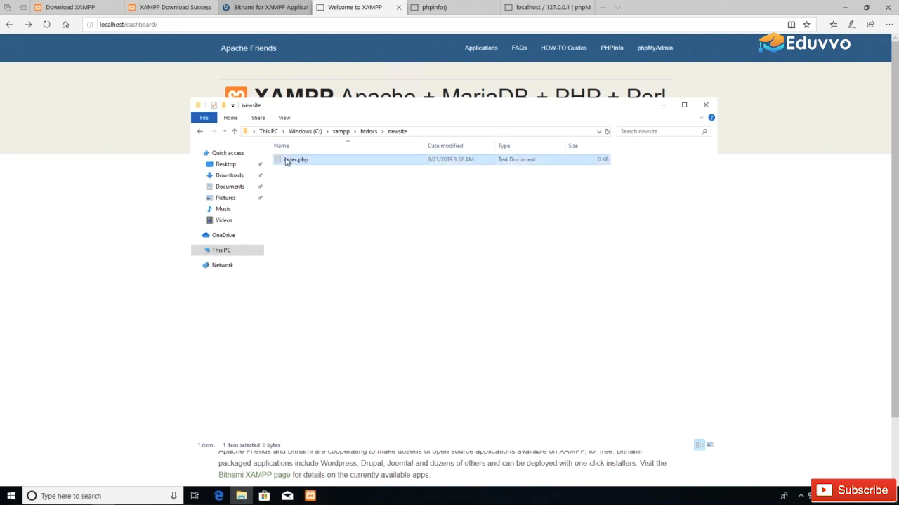
pyautogui.rightClick(304, 163)
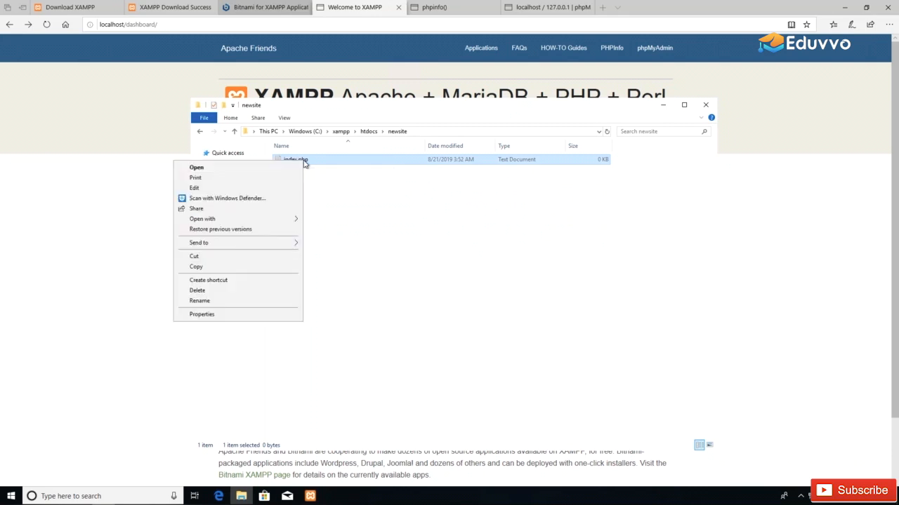
pyautogui.click(235, 188)
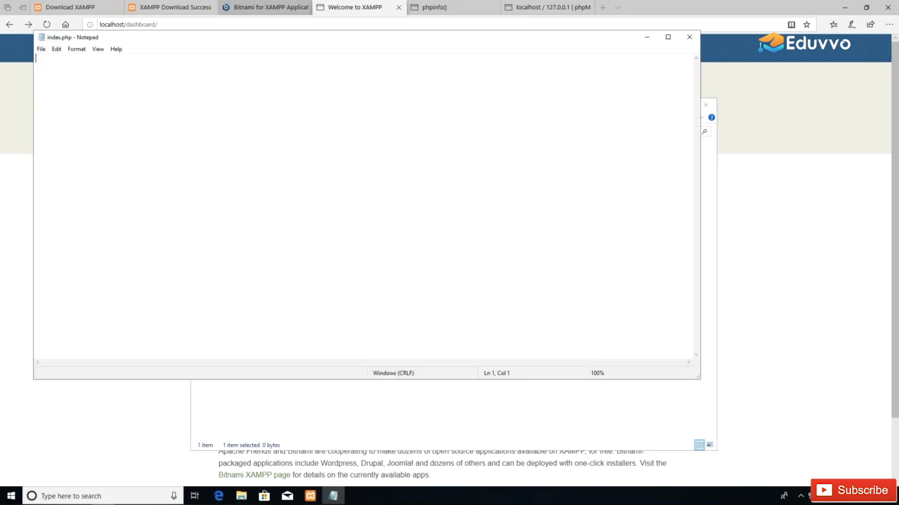
pyautogui.write('hello world!')
pyautogui.hotkey('ctrl', 's')
pyautogui.click(688, 40)
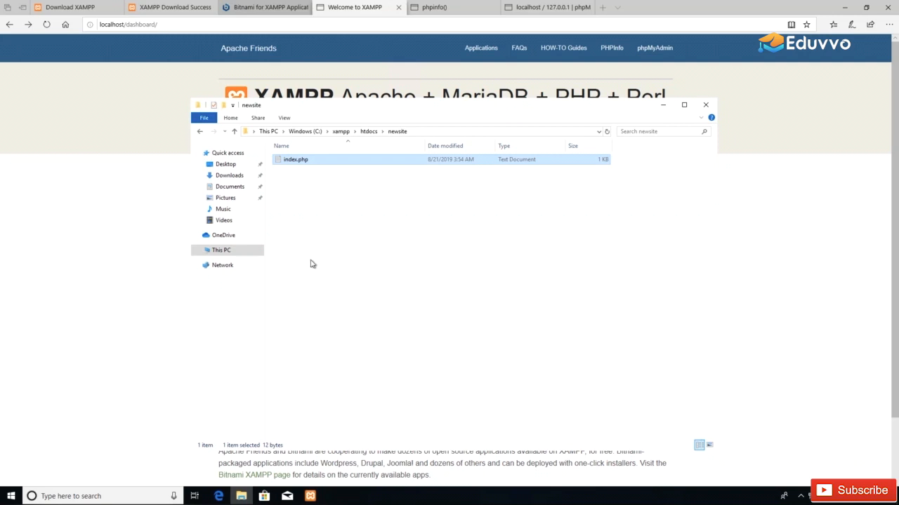
# Step: Turn on the display of file name extensions for the newsite folder in File Explorer
pyautogui.click(335, 264)
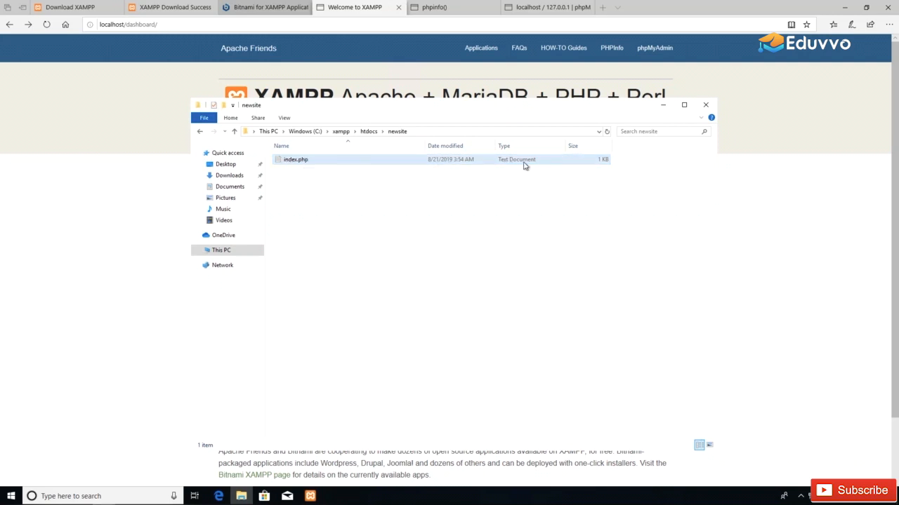
pyautogui.click(311, 164)
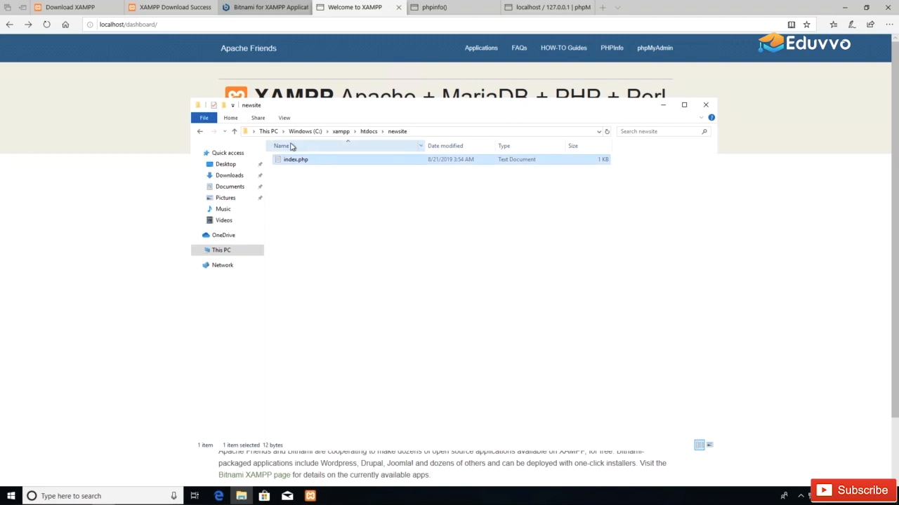
pyautogui.click(231, 118)
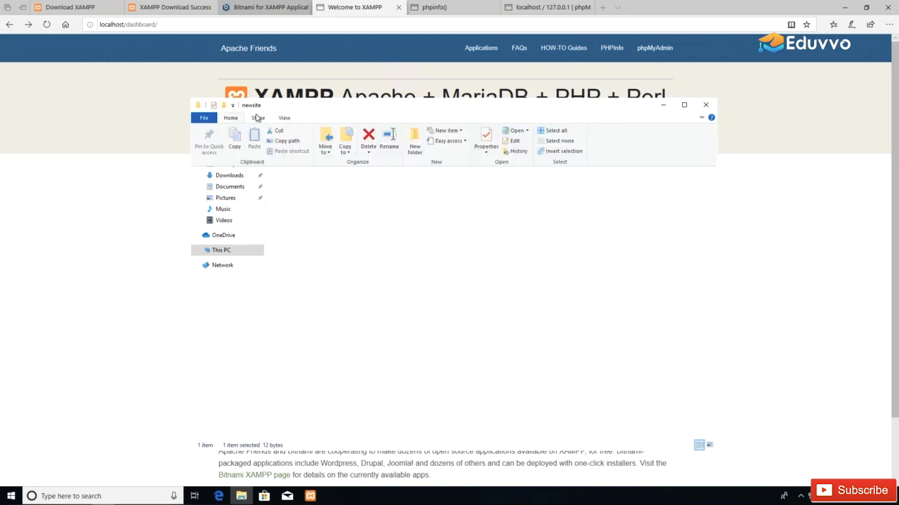
pyautogui.click(258, 117)
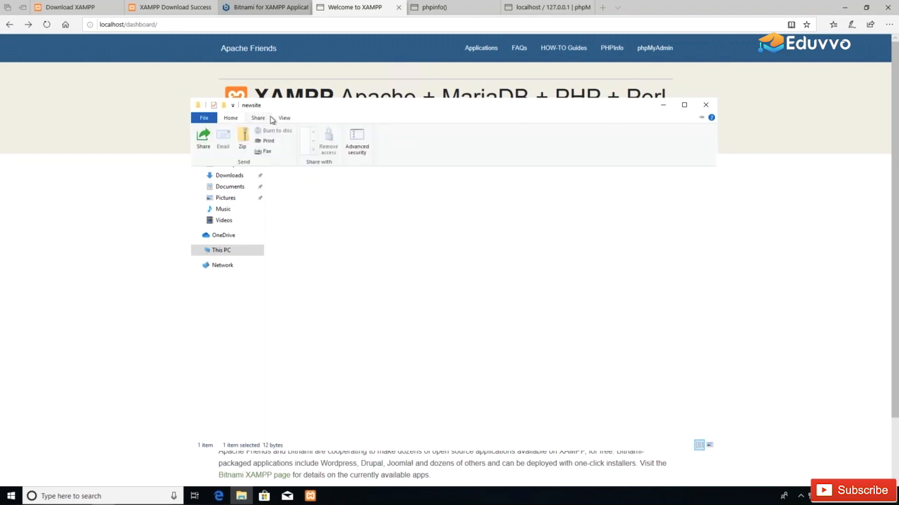
pyautogui.click(283, 119)
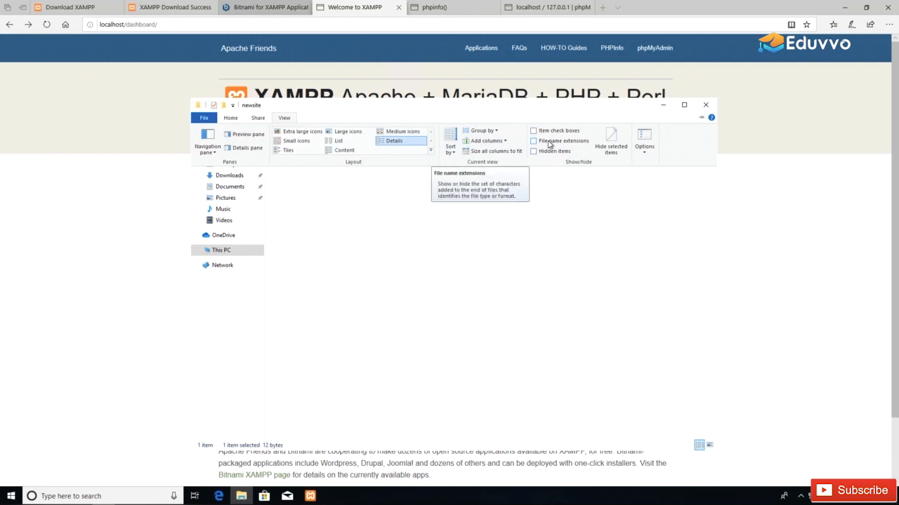
pyautogui.click(550, 143)
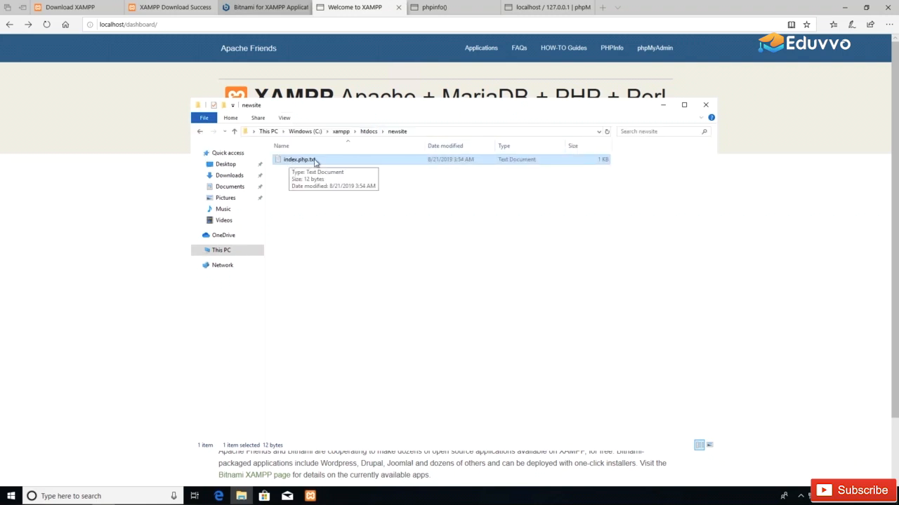
# Step: Rename the text file in the newsite folder to index.php, removing its .txt extension, and accept the extension change
pyautogui.click(316, 161)
pyautogui.click(318, 160)
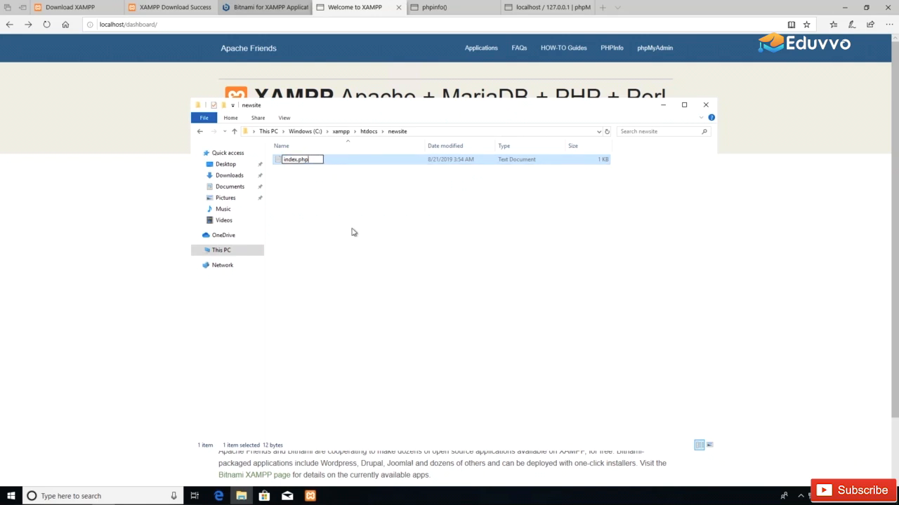
pyautogui.press('Return')
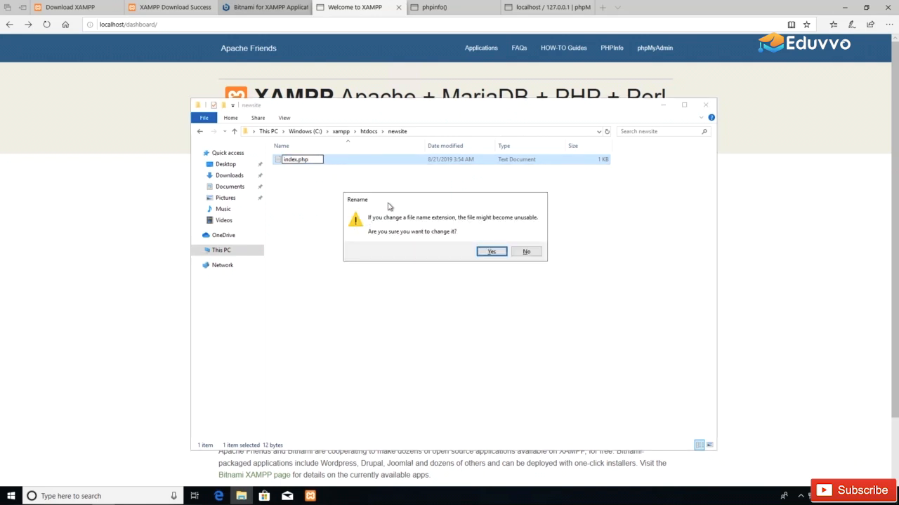
pyautogui.click(490, 251)
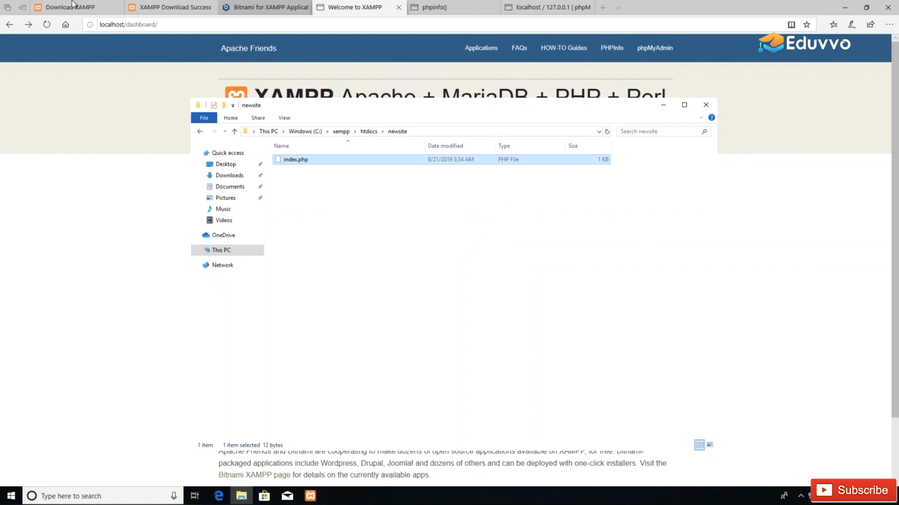
# Step: Load localhost/newsite/ in the browser and highlight the page's text
pyautogui.click(149, 24)
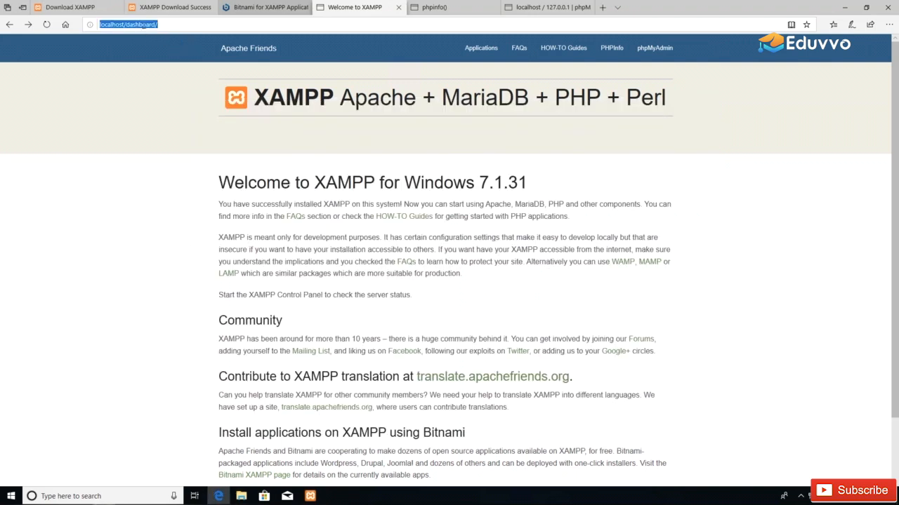
pyautogui.doubleClick(145, 25)
pyautogui.write('newsite')
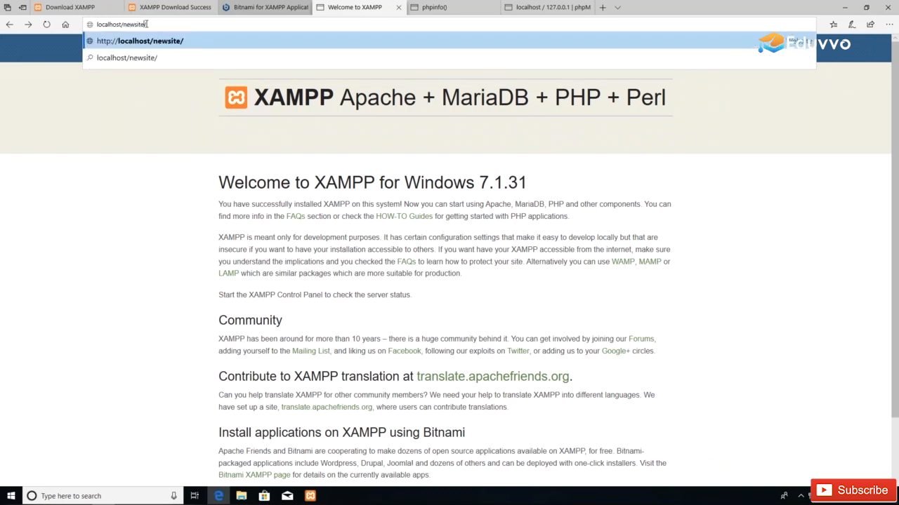
pyautogui.press('Return')
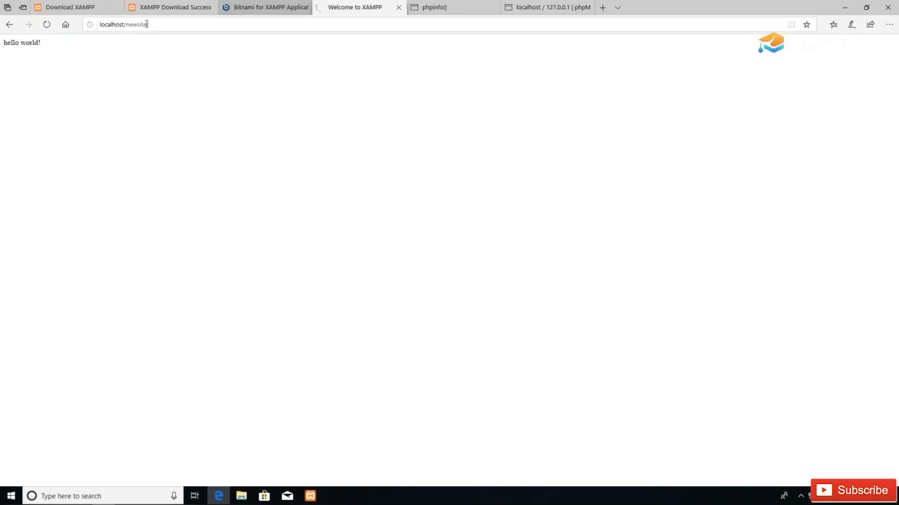
pyautogui.moveTo(69, 46); pyautogui.dragTo(3, 43)
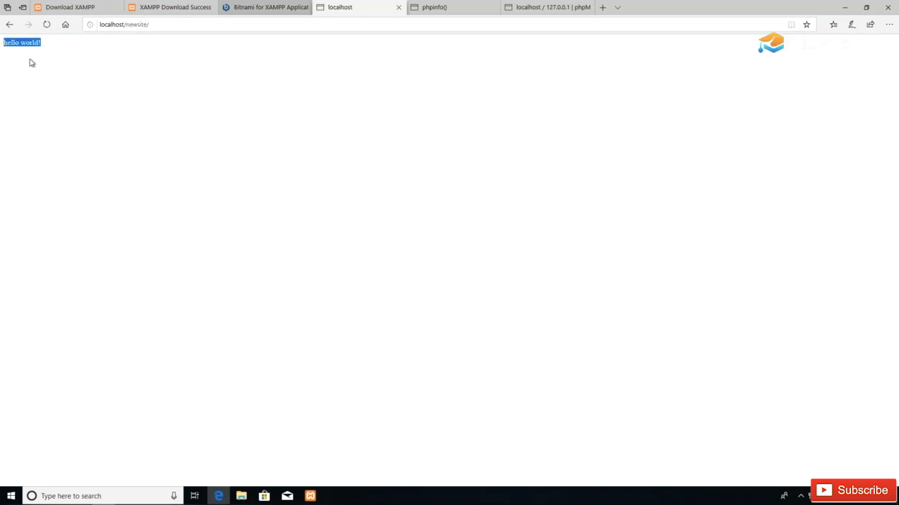
# Step: Open index.php from the newsite folder in Notepad, making Notepad the default app for .php files
pyautogui.click(242, 496)
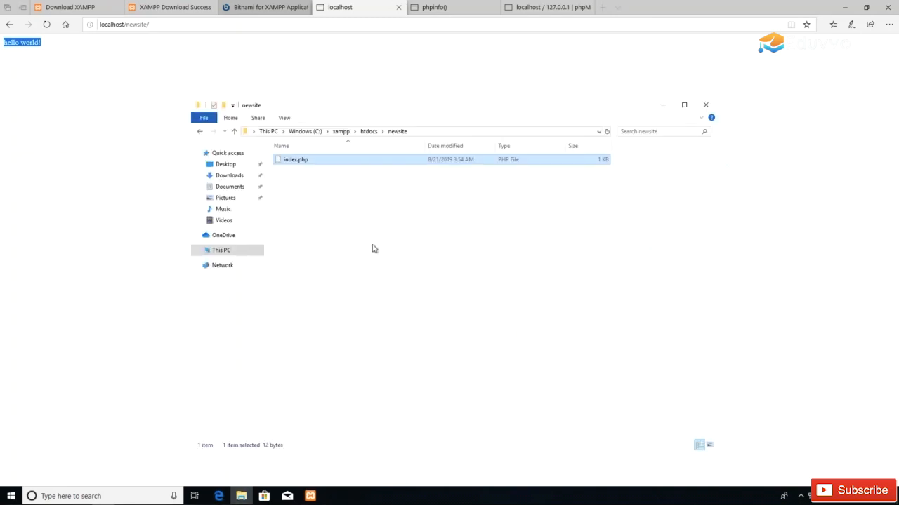
pyautogui.rightClick(309, 162)
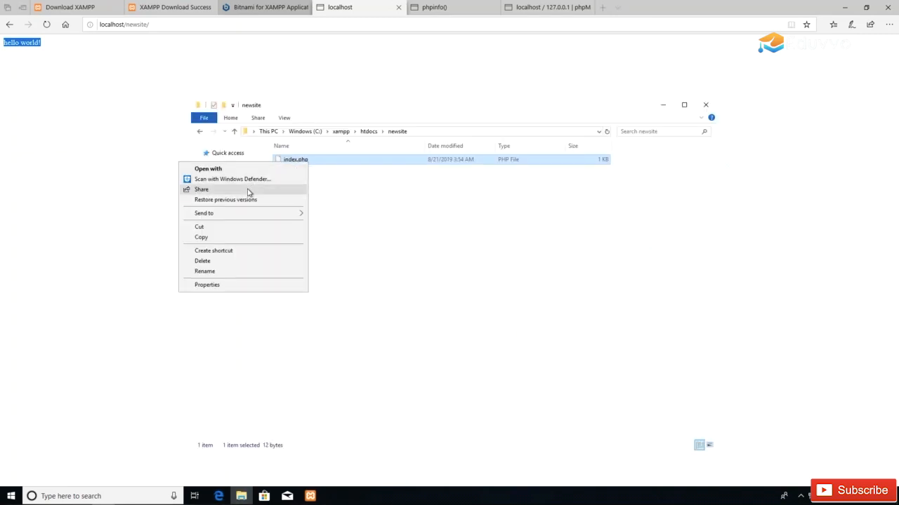
pyautogui.click(255, 170)
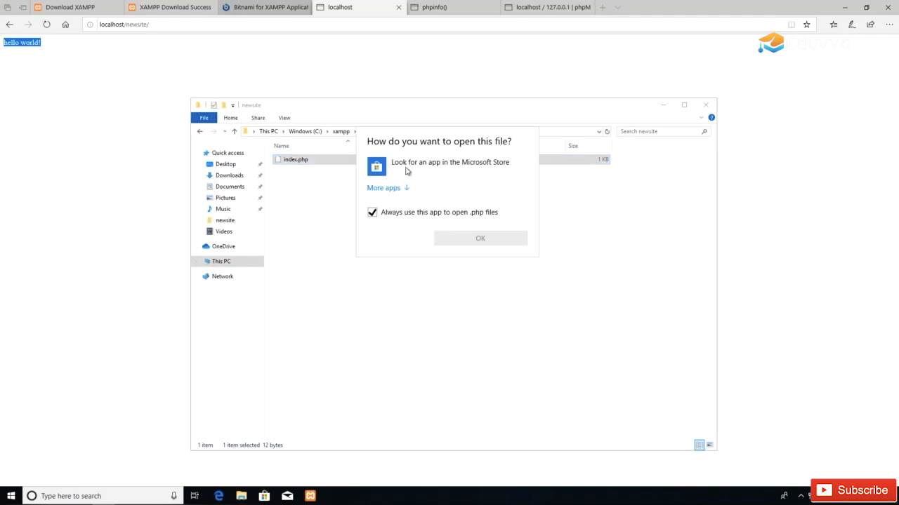
pyautogui.click(406, 189)
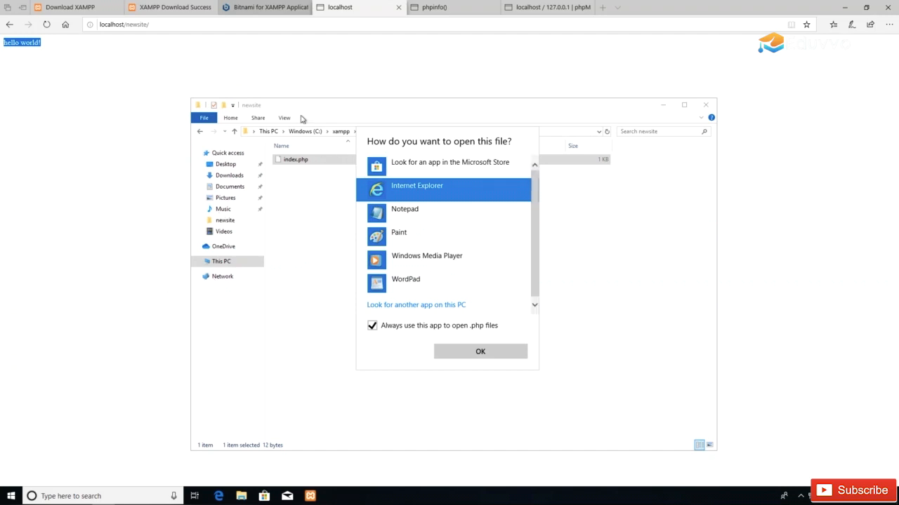
pyautogui.click(403, 213)
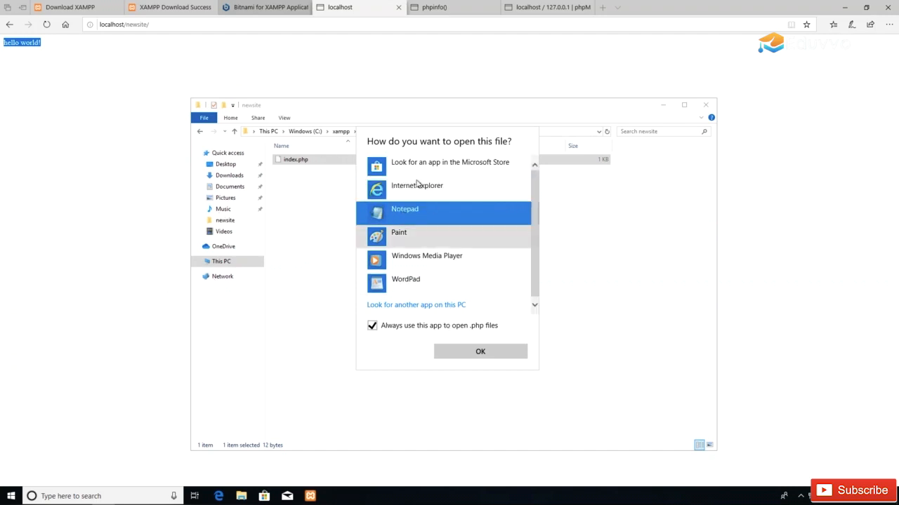
pyautogui.click(483, 354)
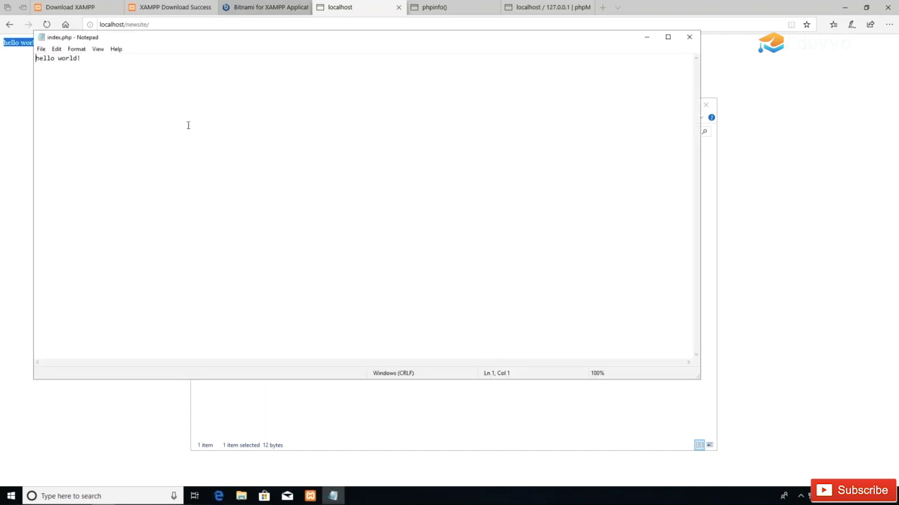
pyautogui.moveTo(96, 40)
pyautogui.mouseDown()
pyautogui.moveTo(155, 83)
pyautogui.moveTo(196, 96)
pyautogui.moveTo(111, 46)
pyautogui.mouseUp()
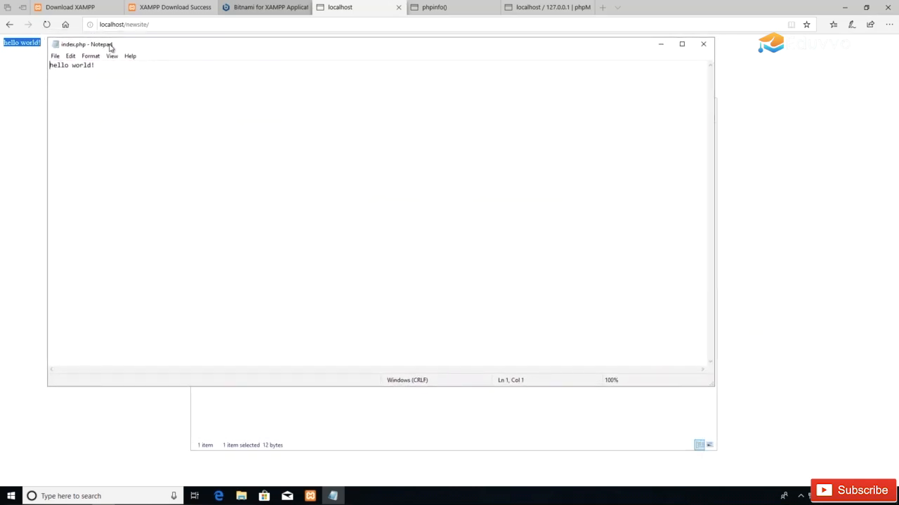